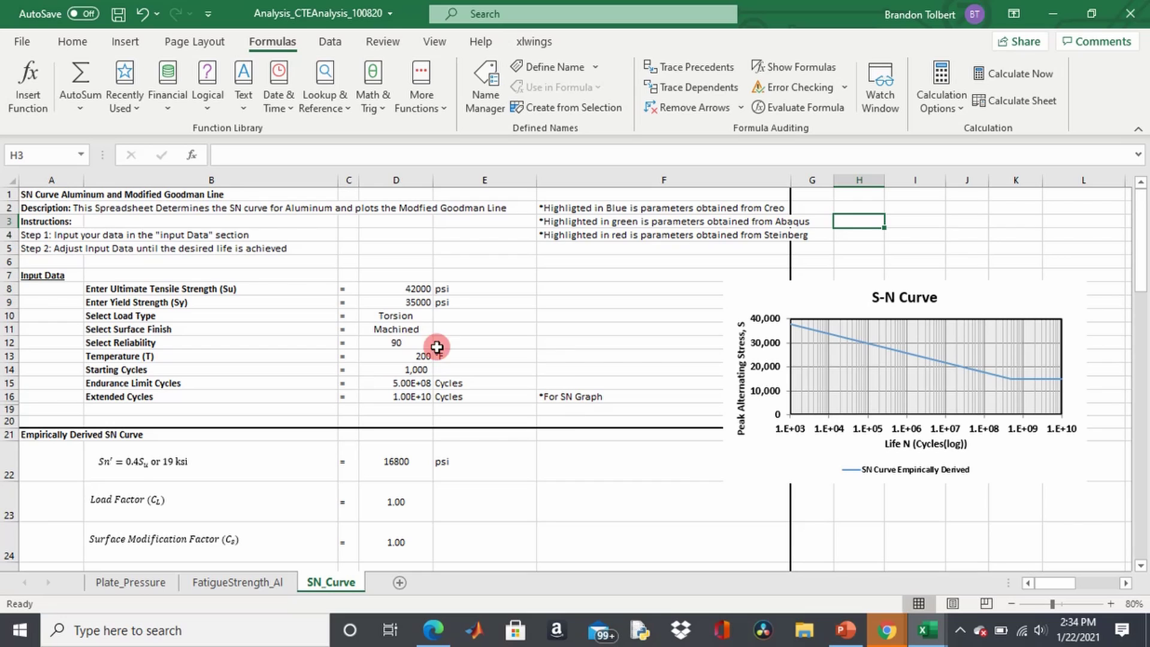
# Step: Review the Input Data block, including the ultimate tensile strength and the 35000 yield strength
pyautogui.click(54, 275)
pyautogui.moveTo(56, 272); pyautogui.dragTo(476, 394)
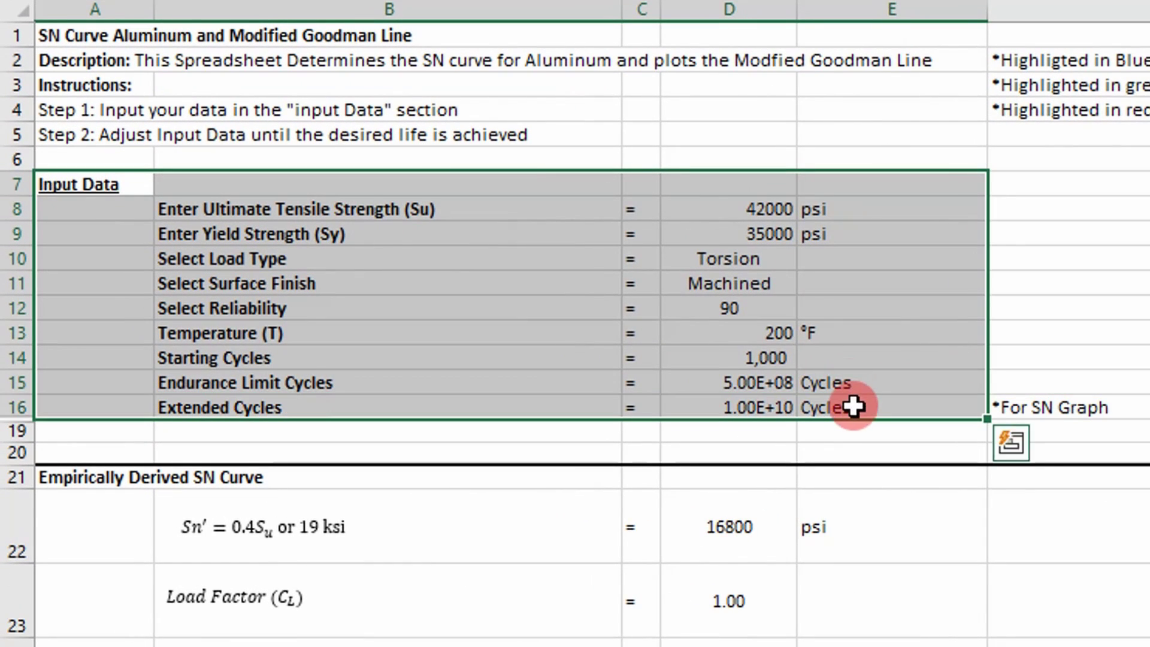
pyautogui.click(448, 211)
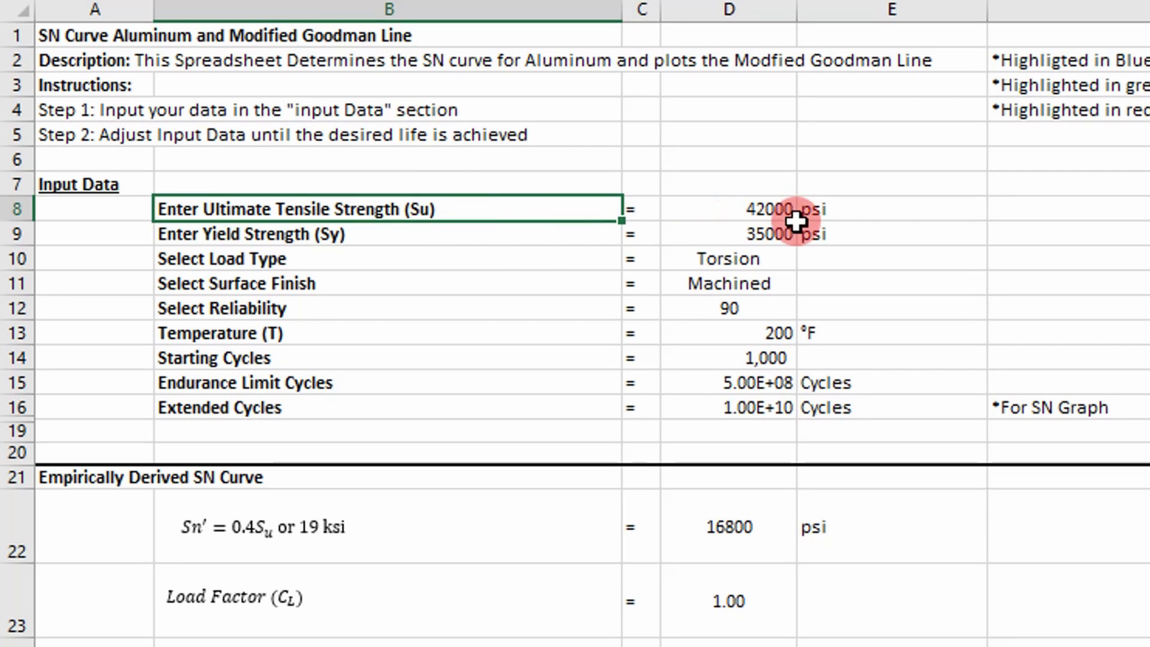
pyautogui.moveTo(366, 234); pyautogui.dragTo(780, 235)
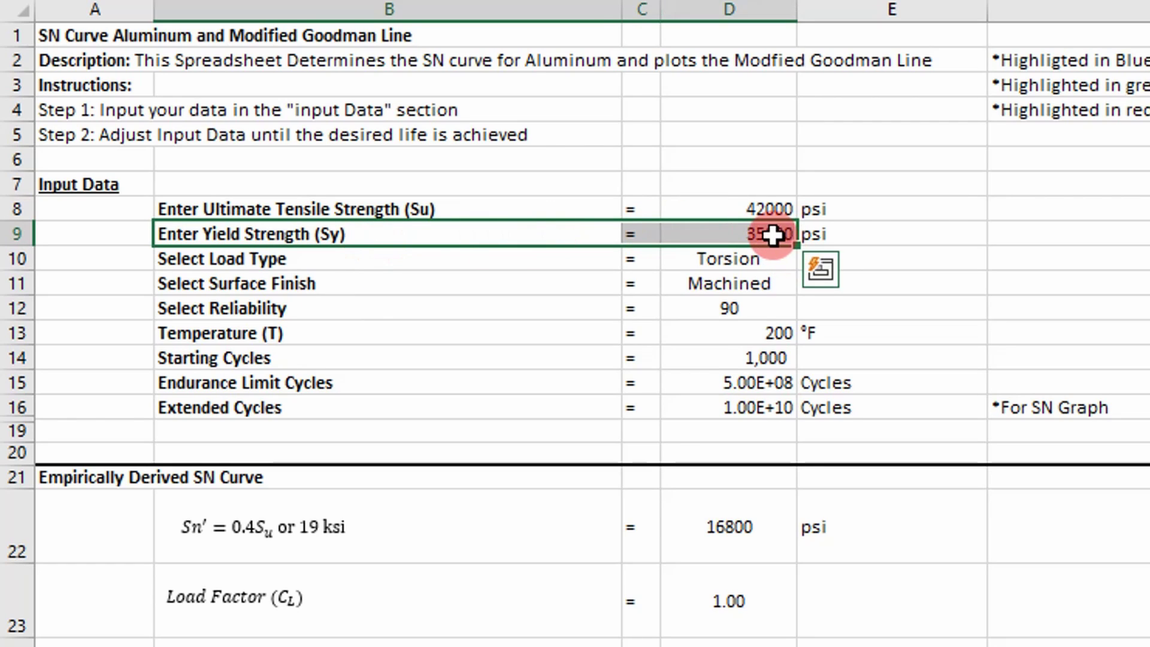
pyautogui.click(773, 235)
pyautogui.click(784, 236)
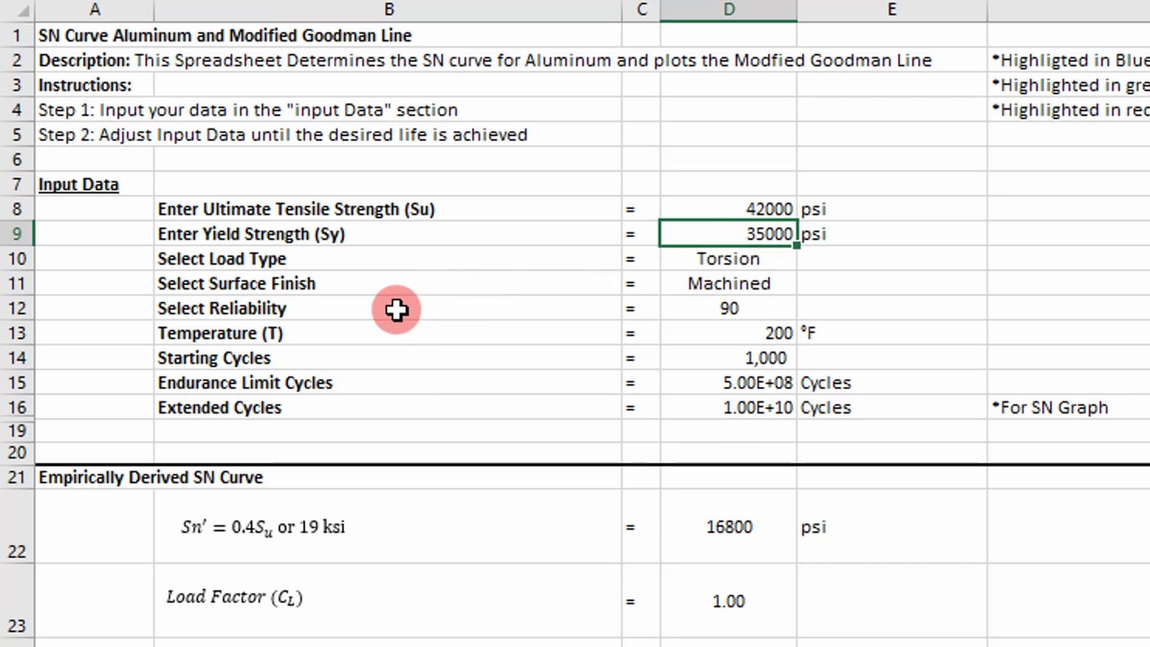
# Step: Check the load type (Torsion) and surface finish (Machined) choices without changing them
pyautogui.click(702, 260)
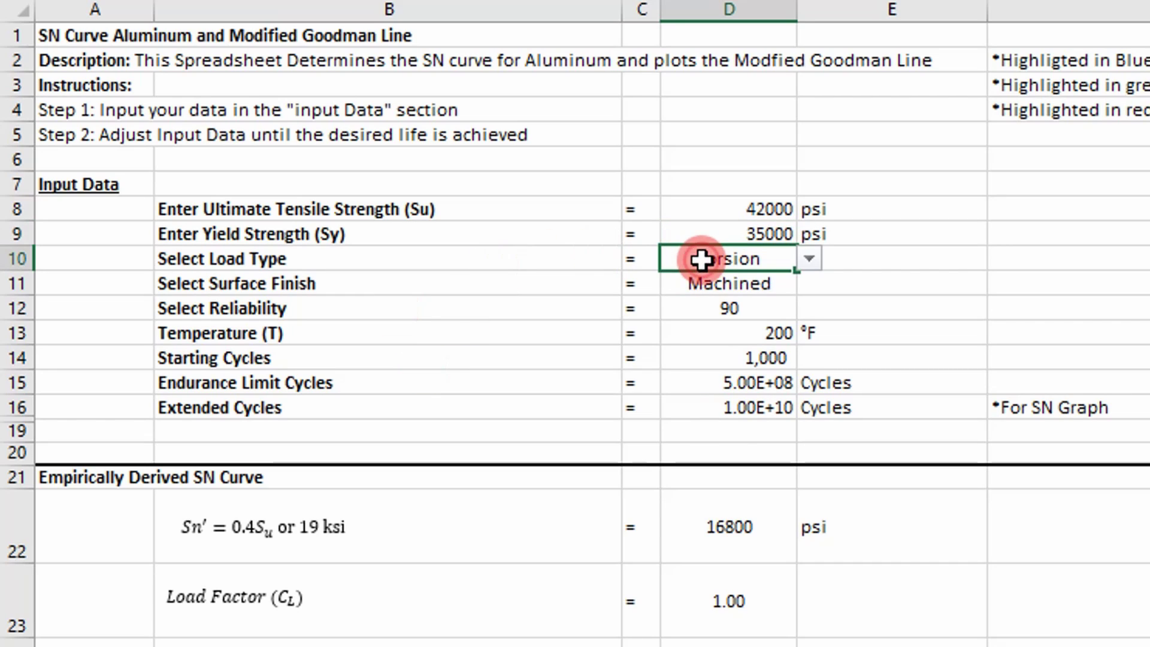
pyautogui.click(809, 257)
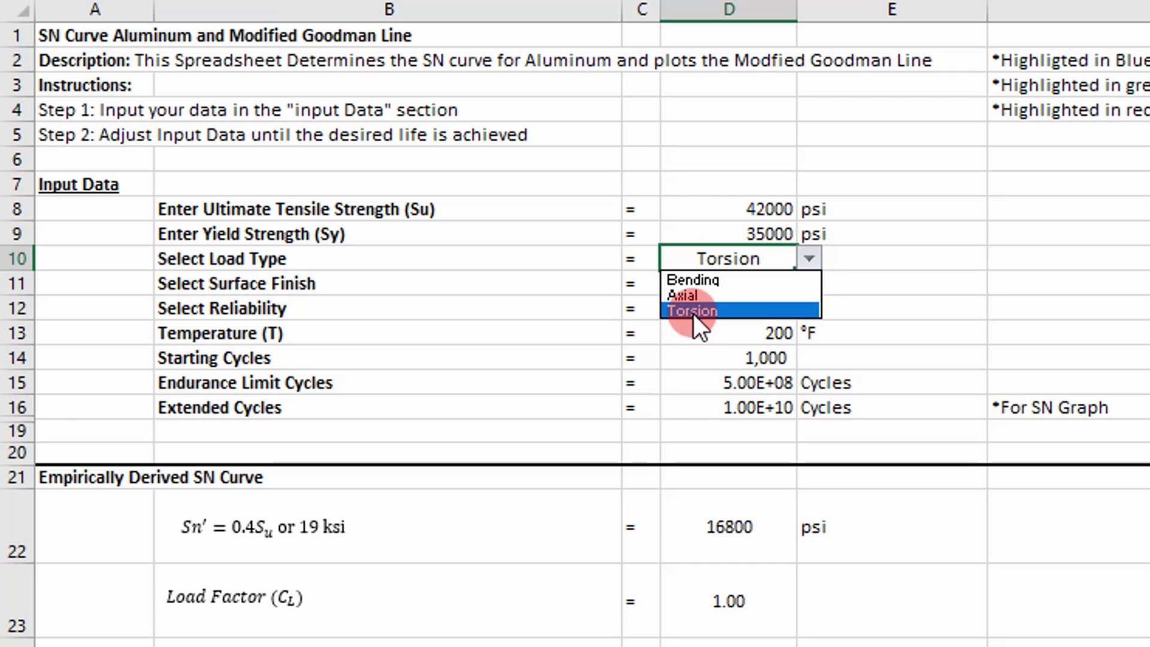
pyautogui.click(842, 253)
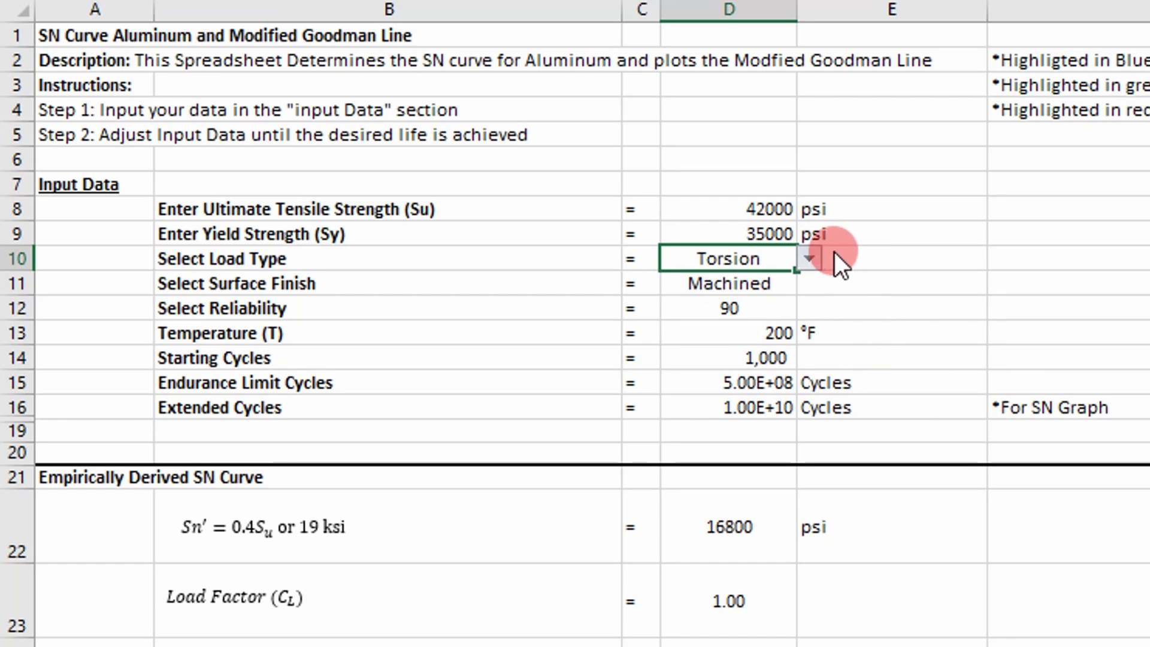
pyautogui.click(697, 277)
pyautogui.click(811, 283)
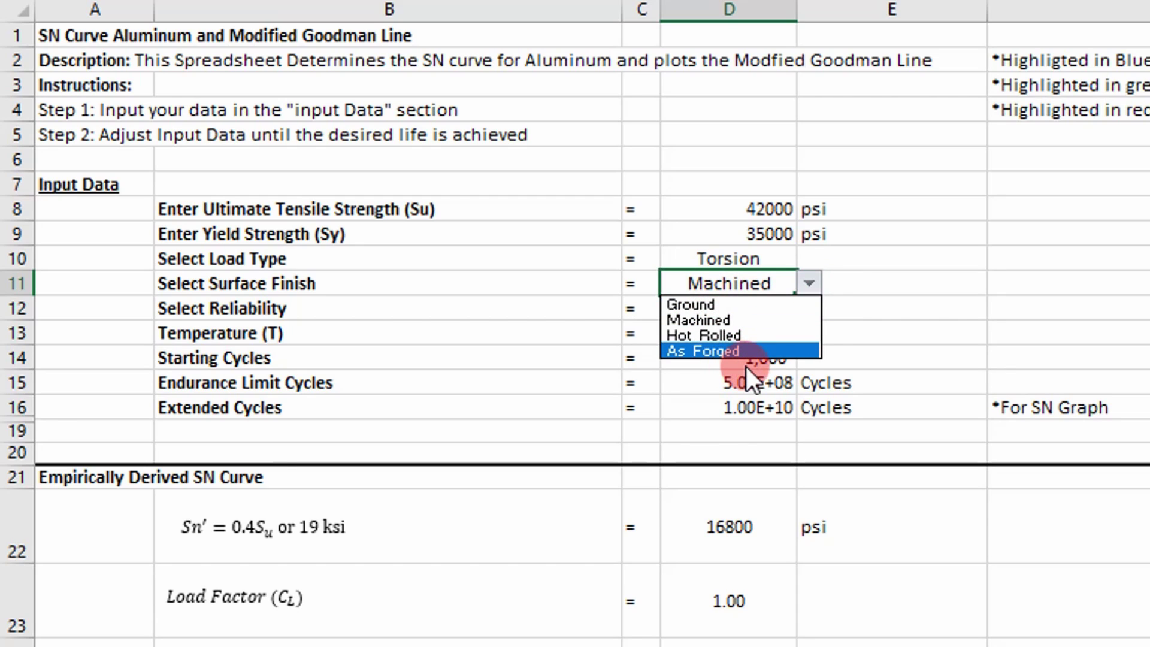
pyautogui.click(883, 282)
pyautogui.click(883, 282)
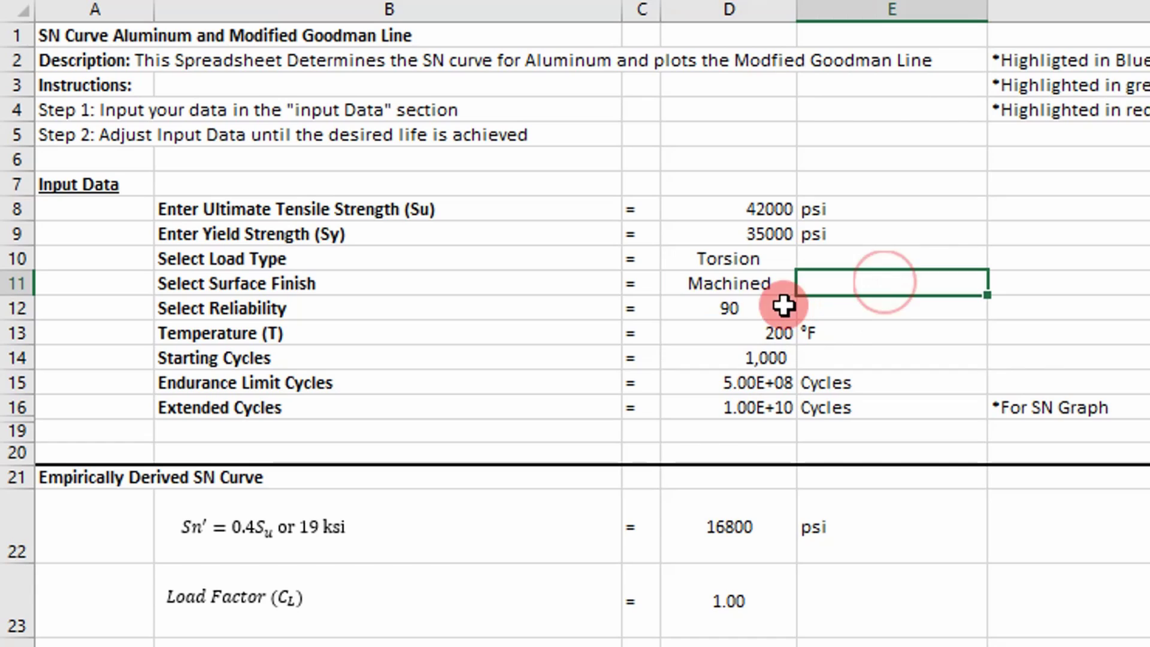
# Step: Review the reliability setting of 90 and the 200 °F temperature value
pyautogui.click(262, 308)
pyautogui.click(743, 309)
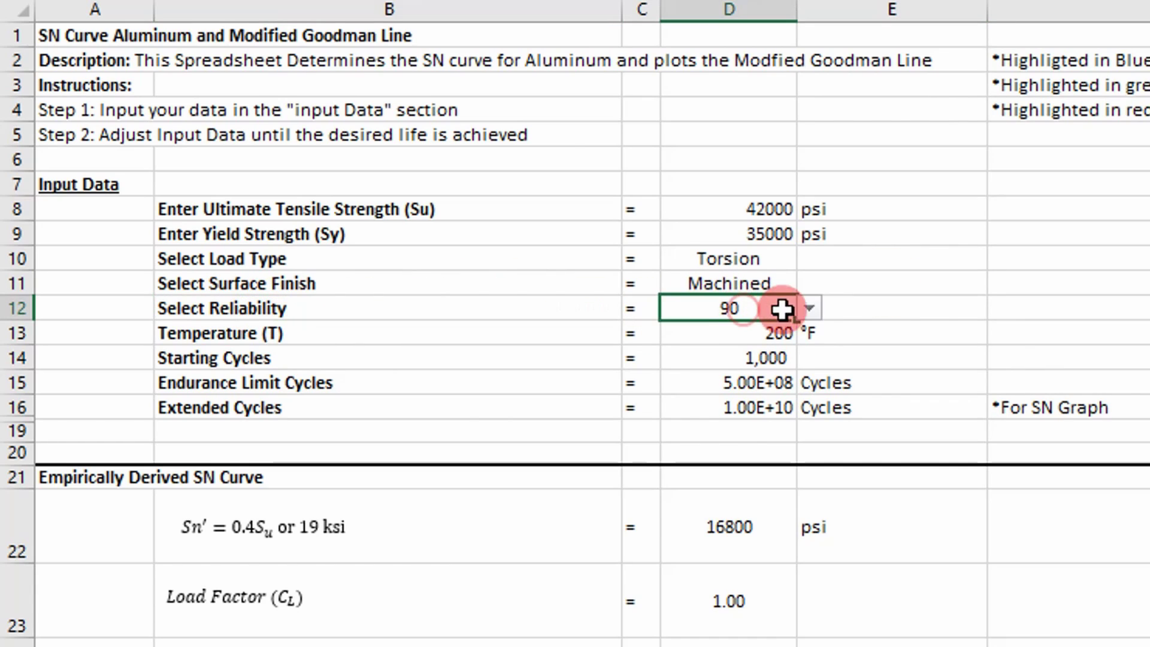
pyautogui.click(810, 308)
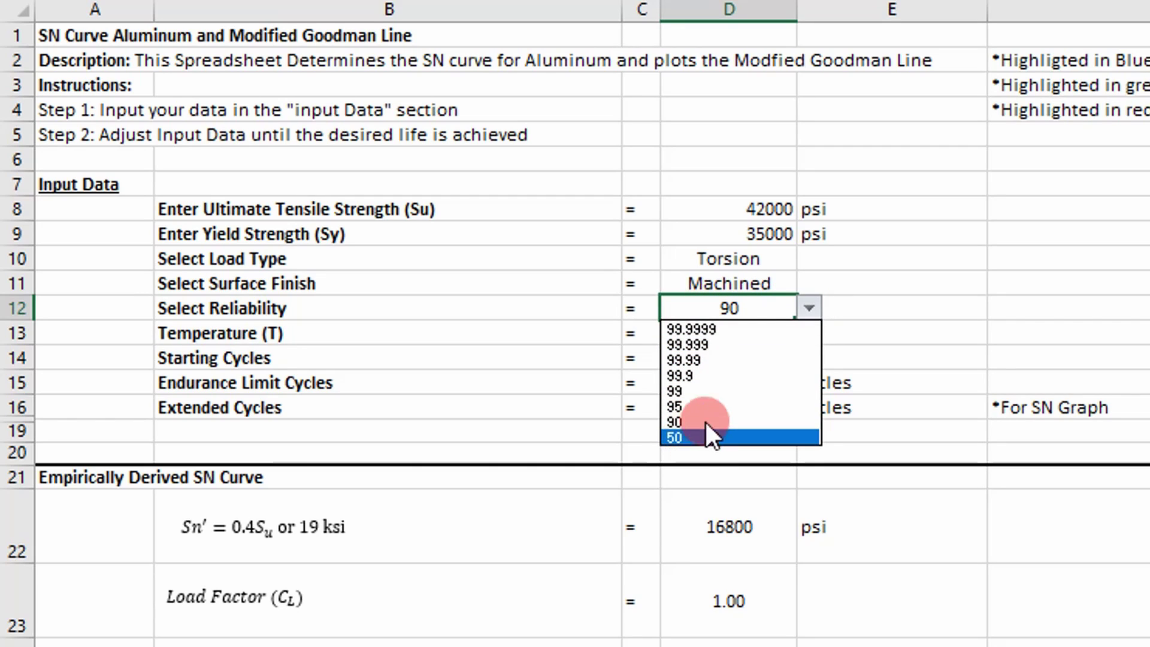
pyautogui.click(810, 308)
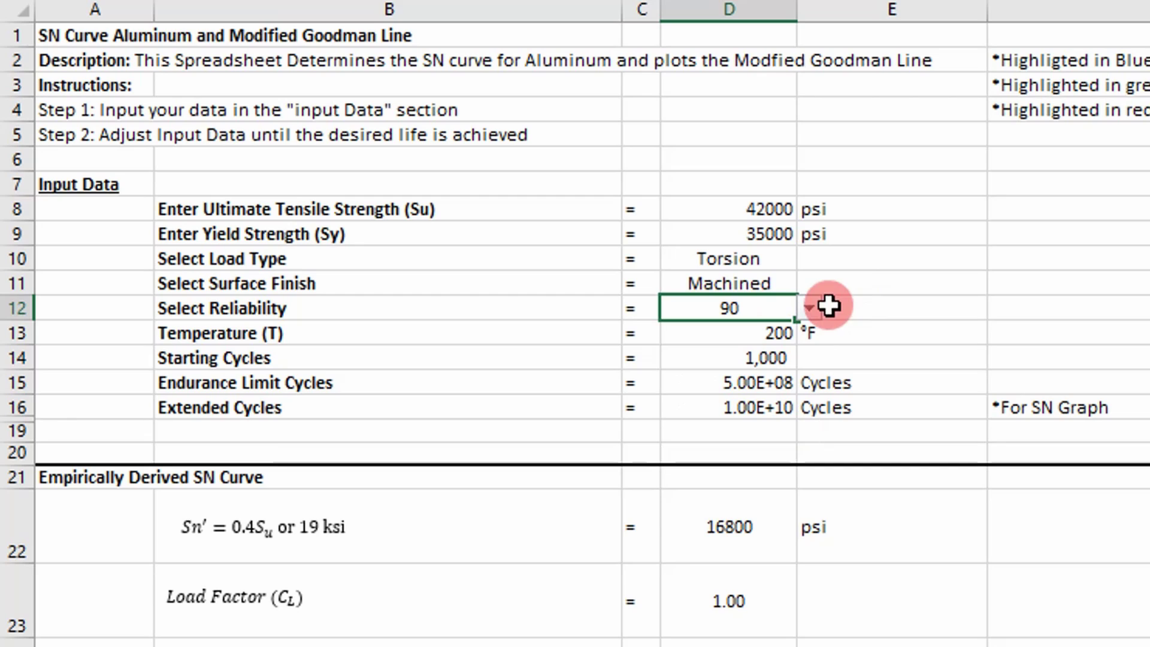
pyautogui.click(746, 335)
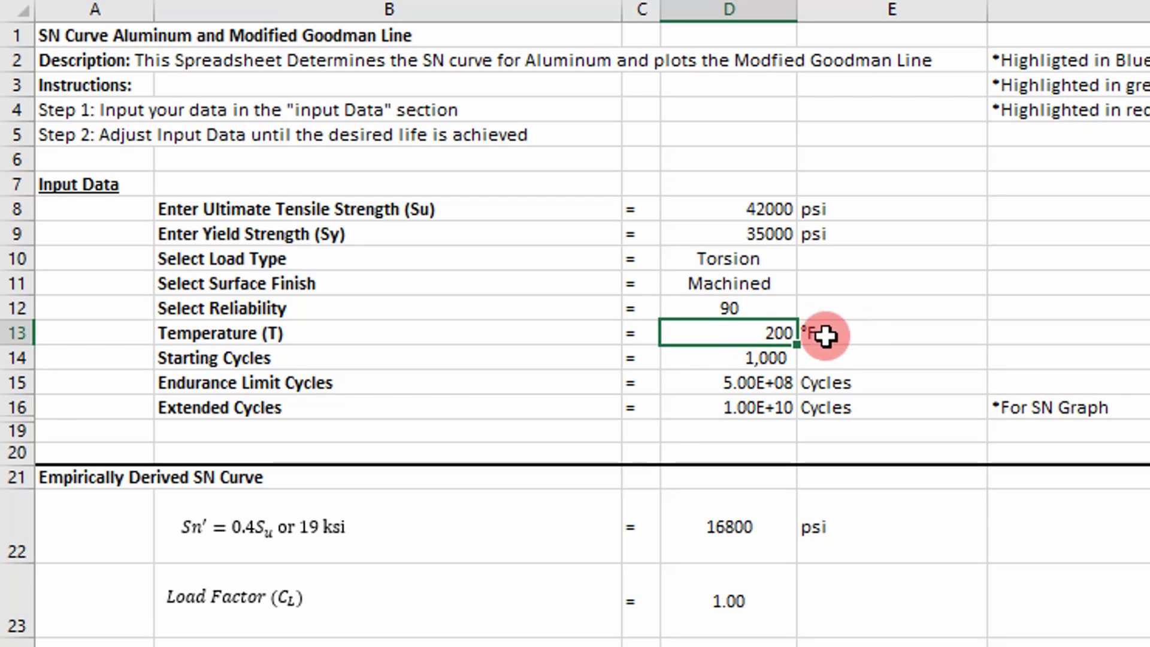
# Step: Review the cycle inputs, from starting cycles through the extended cycles value 1.00E+10
pyautogui.moveTo(218, 358); pyautogui.dragTo(729, 359)
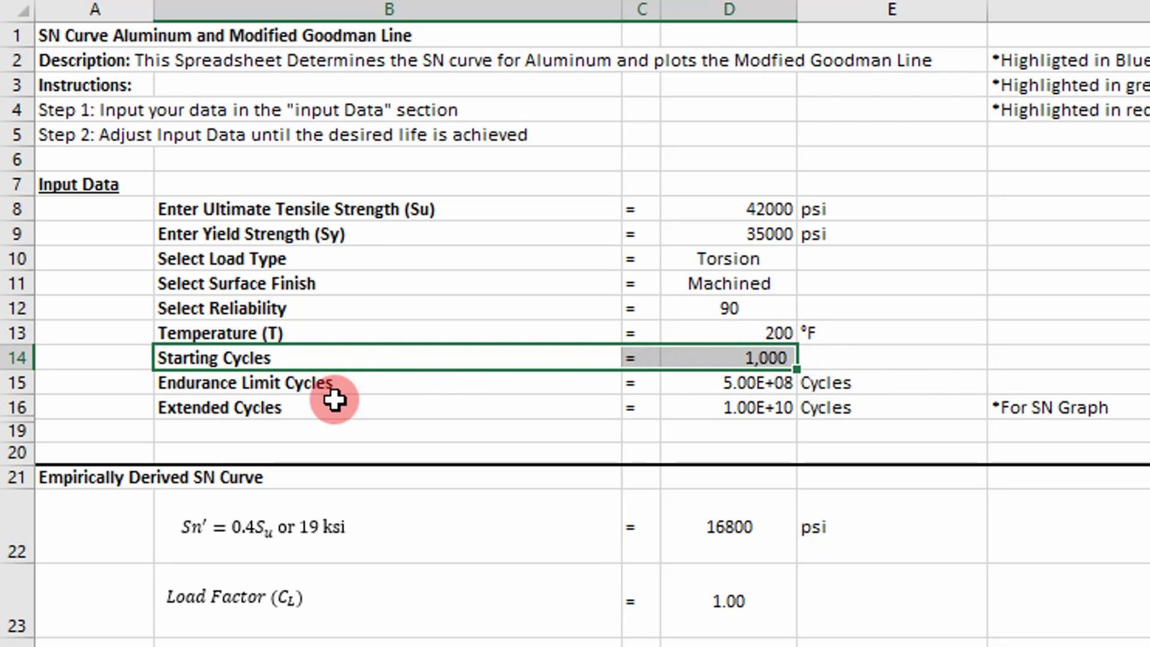
pyautogui.click(364, 384)
pyautogui.click(743, 398)
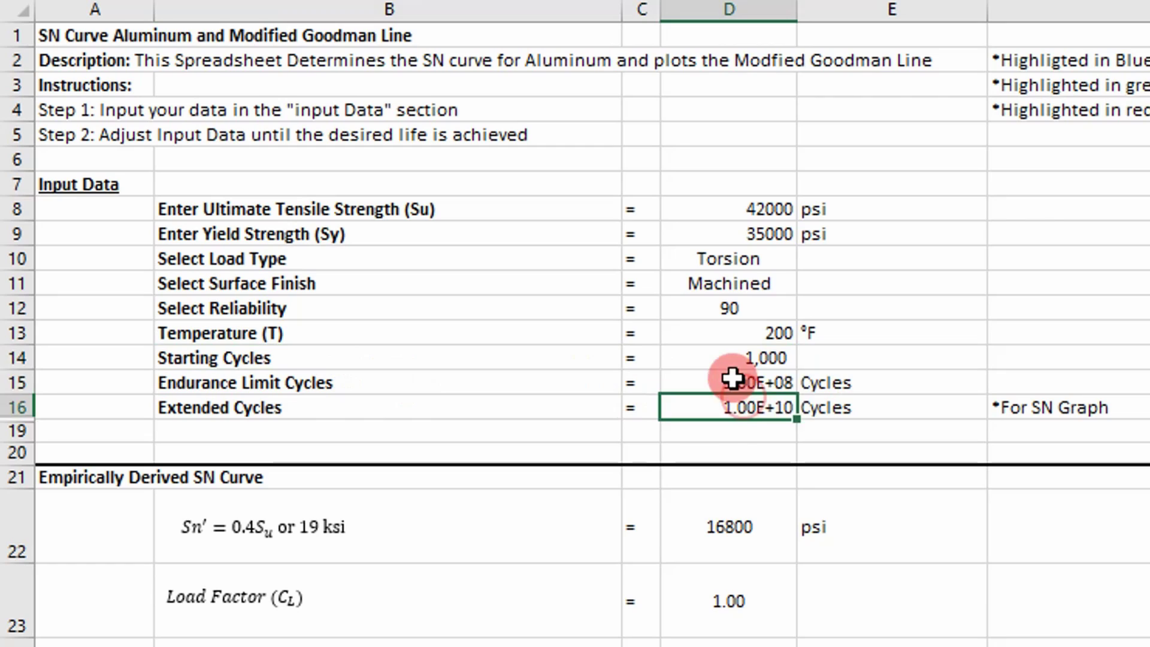
pyautogui.click(732, 381)
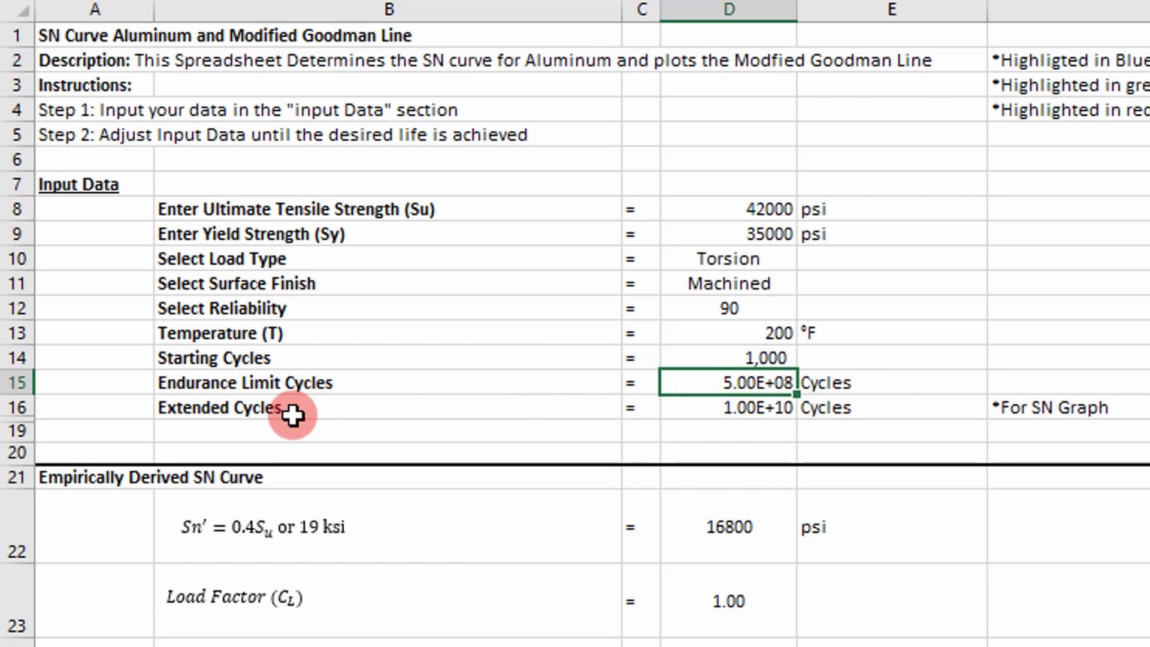
pyautogui.click(716, 407)
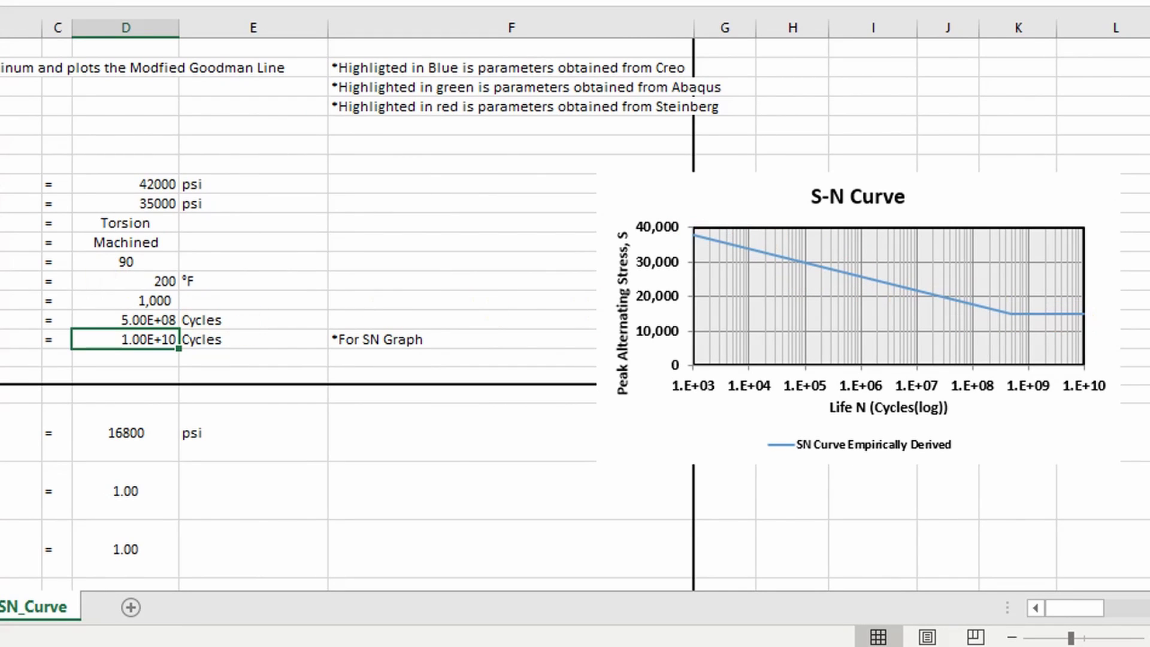
pyautogui.moveTo(21, 184); pyautogui.dragTo(192, 285)
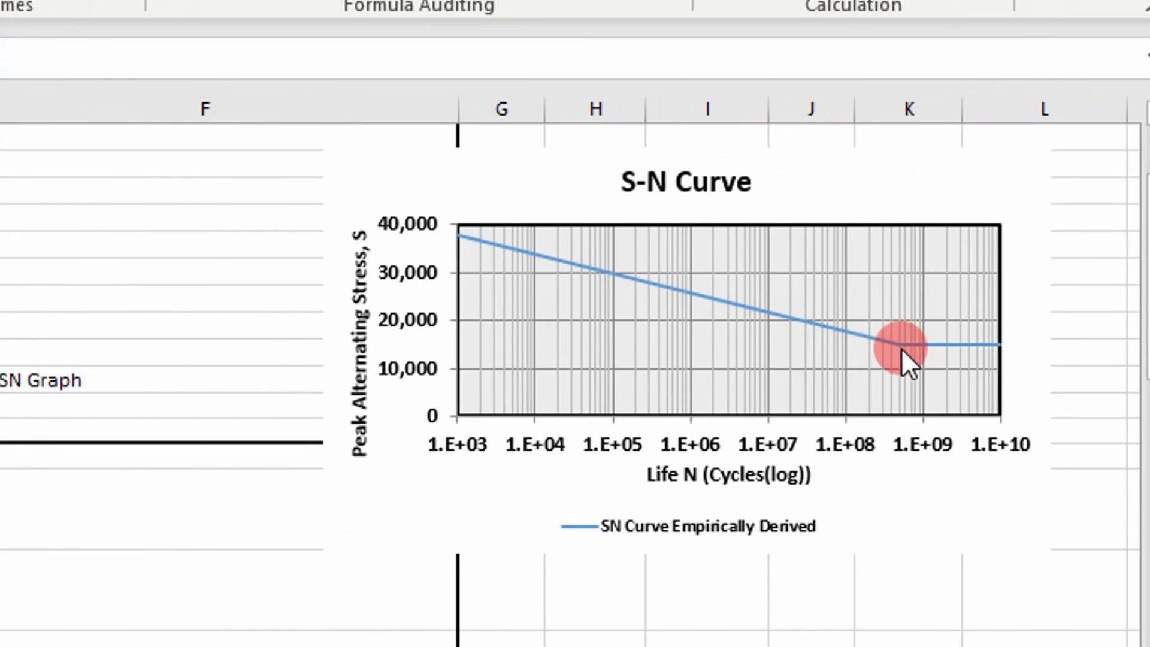
pyautogui.moveTo(904, 344)
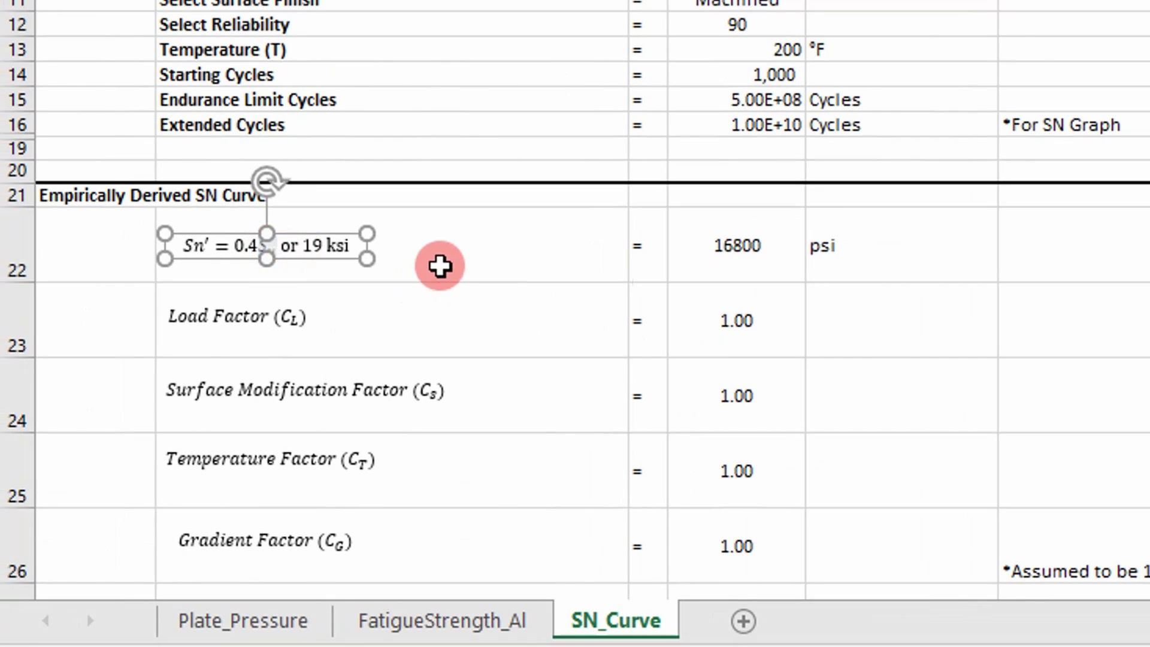
pyautogui.click(164, 332)
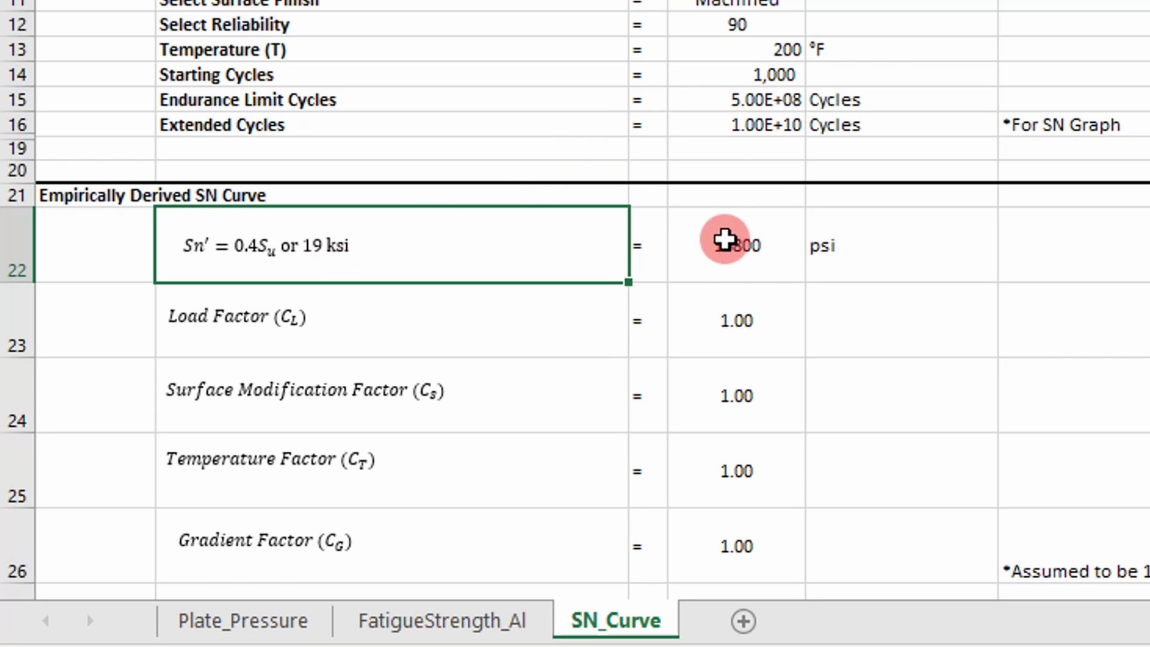
pyautogui.doubleClick(726, 240)
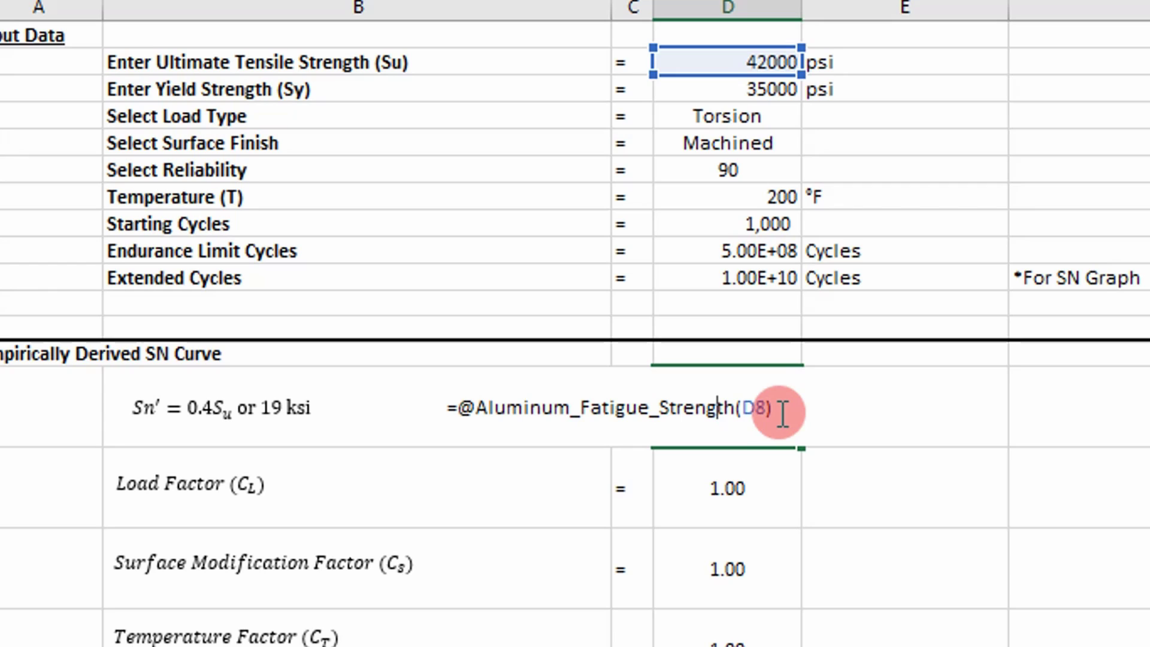
# Step: Leave the fatigue formula unchanged and inspect the Load_Factor formula behind the 1.00 load factor
pyautogui.hotkey('ctrl', 'Return')
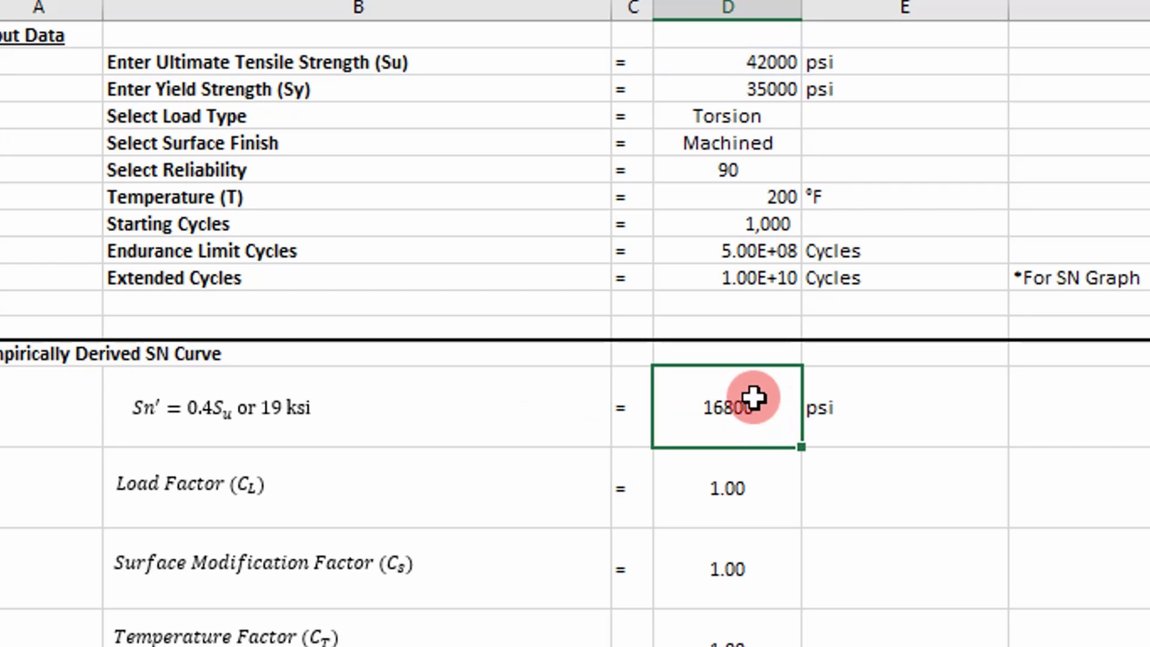
pyautogui.scroll(-1, 543, 509)
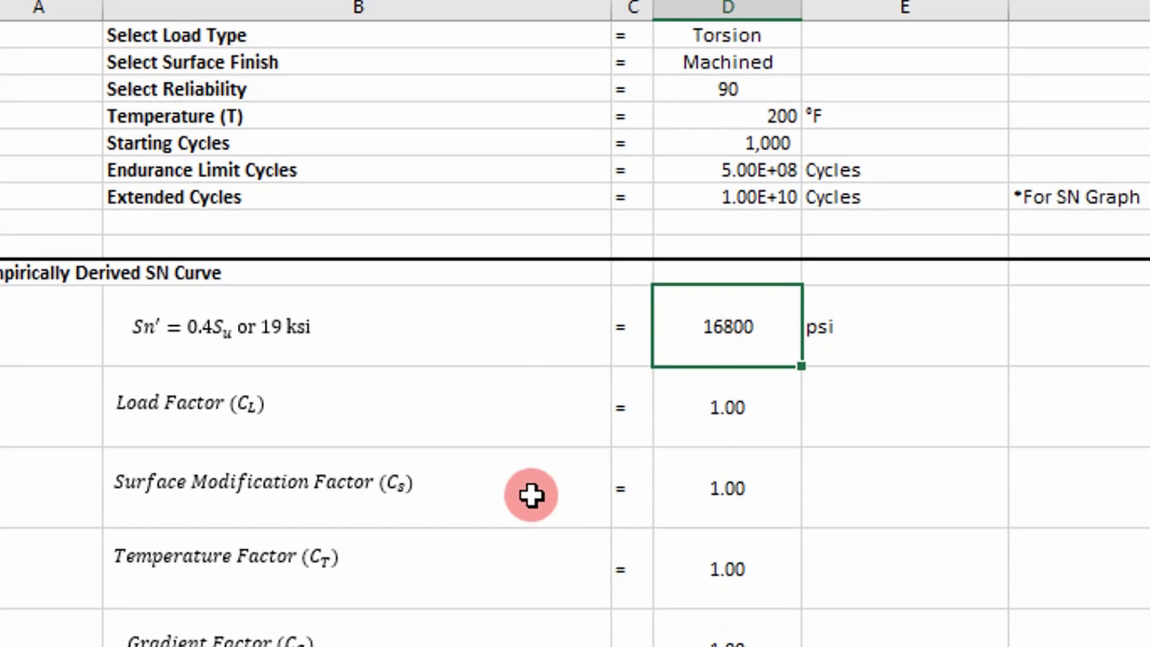
pyautogui.click(716, 417)
pyautogui.doubleClick(719, 414)
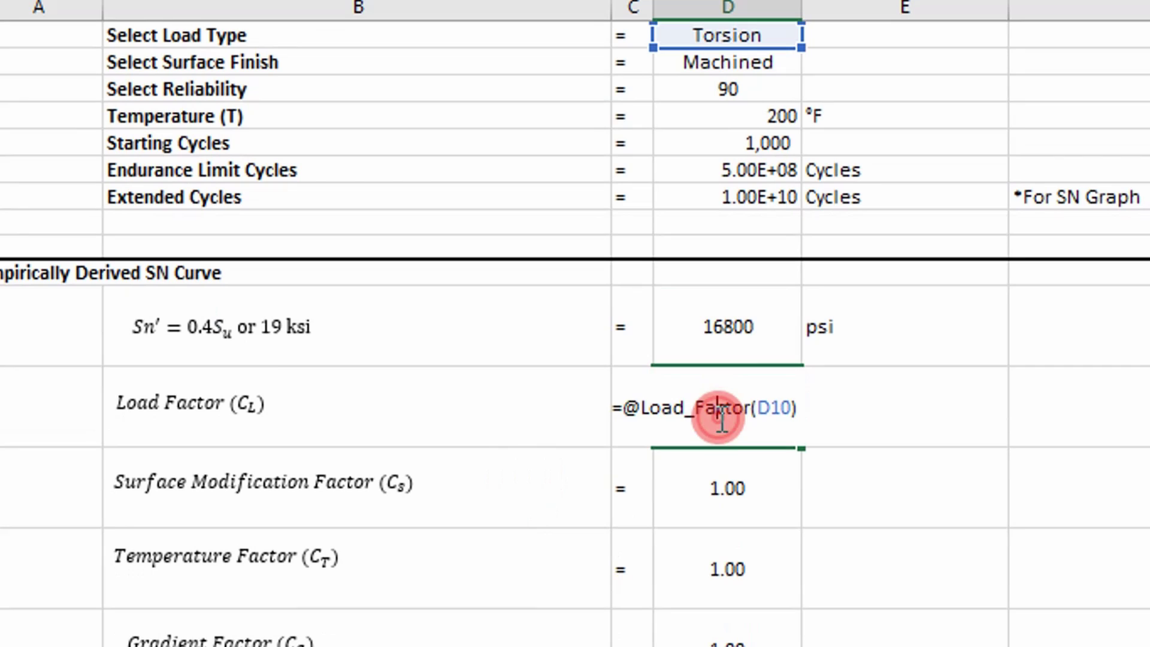
pyautogui.scroll(1, 662, 413)
pyautogui.scroll(1, 665, 412)
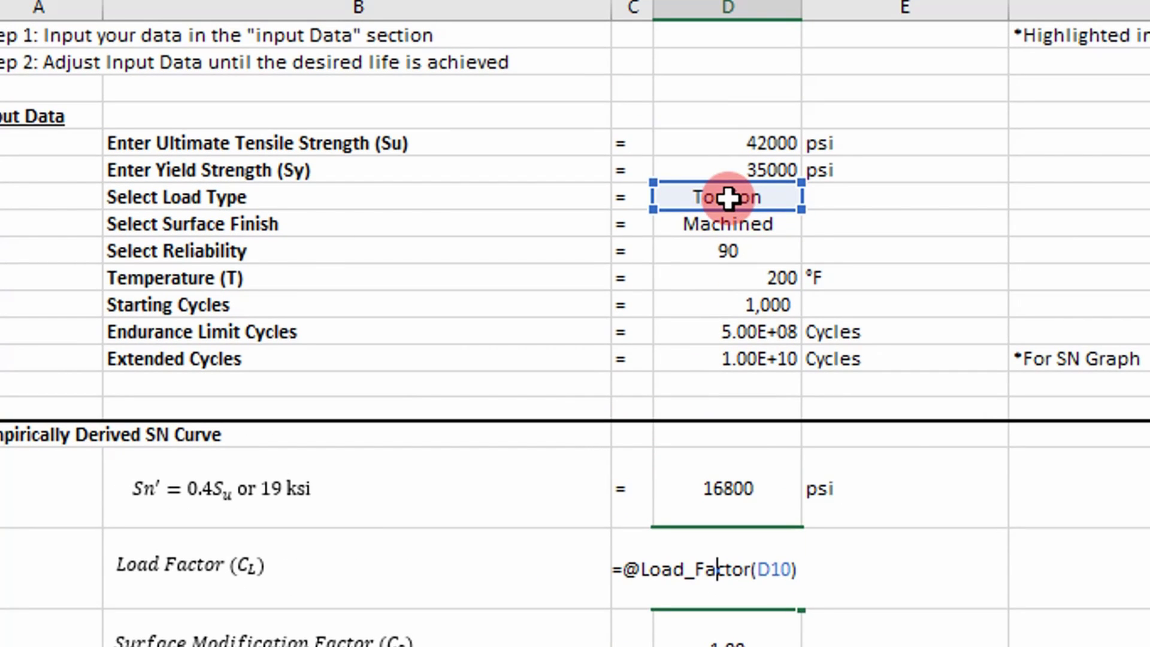
pyautogui.press('Escape')
# Step: Try Axial as the load type and confirm the Load Factor drops to 0.70
pyautogui.click(762, 199)
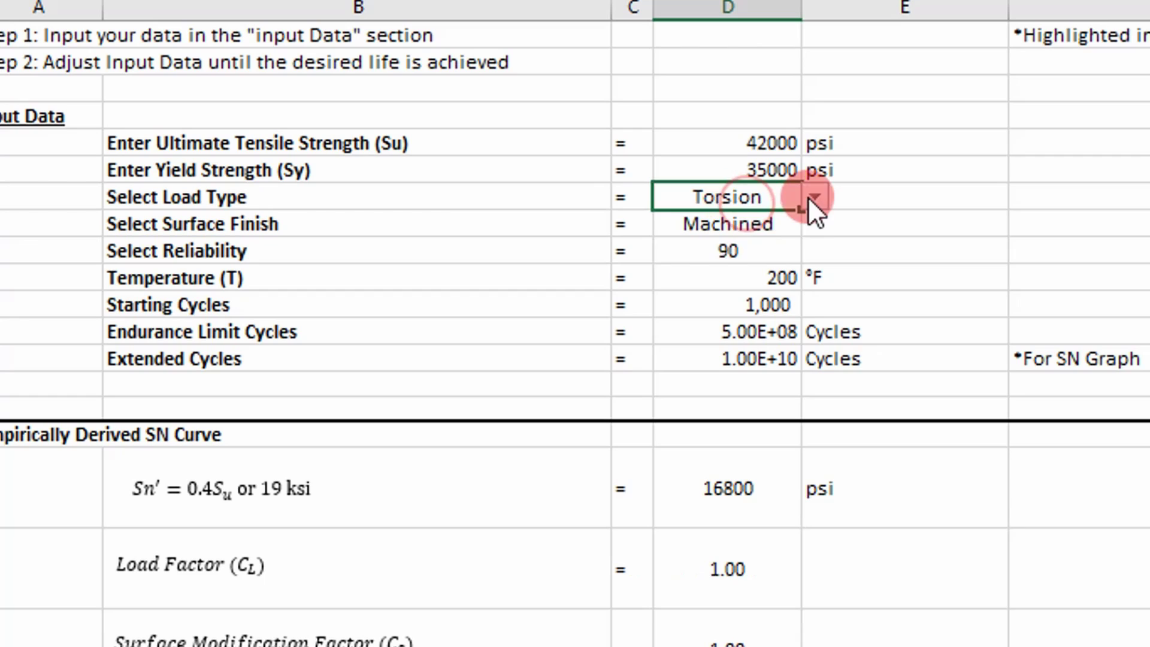
pyautogui.click(813, 197)
pyautogui.click(723, 235)
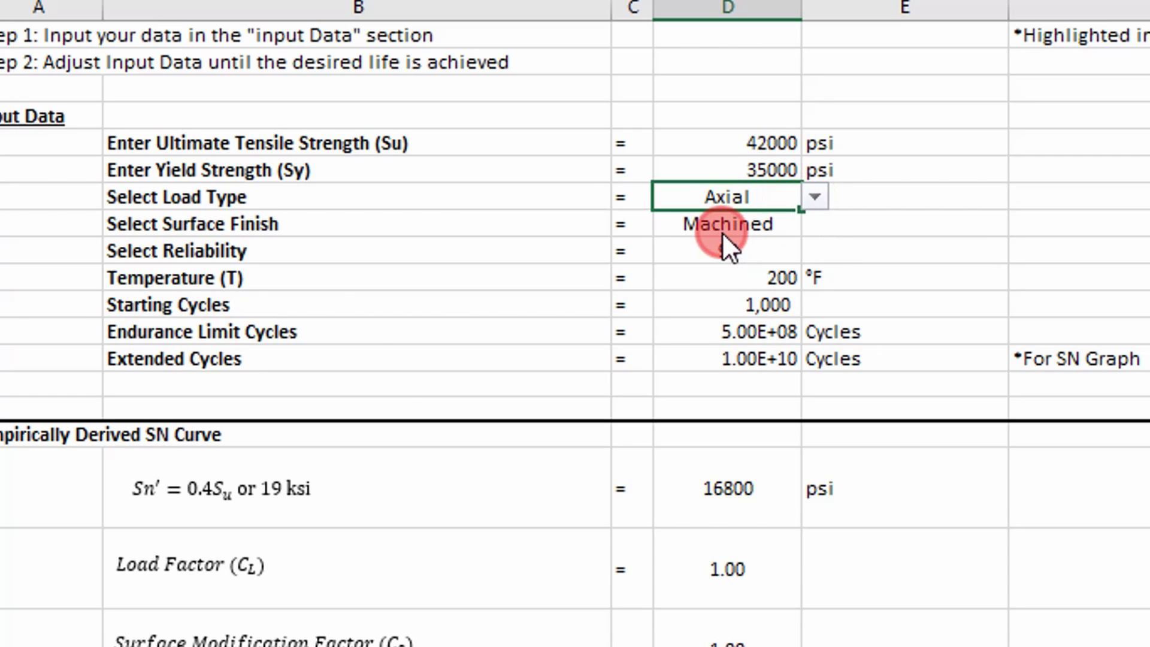
pyautogui.click(727, 572)
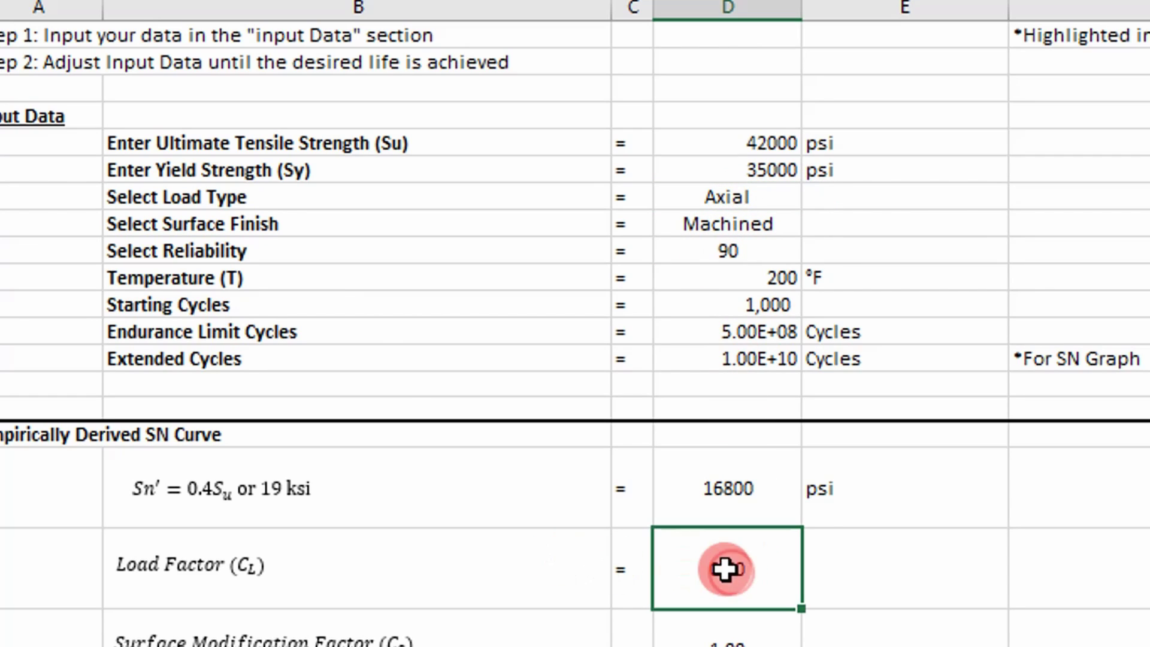
# Step: Switch the load type back to Torsion so the Load Factor returns to 1.00
pyautogui.click(739, 198)
pyautogui.click(800, 199)
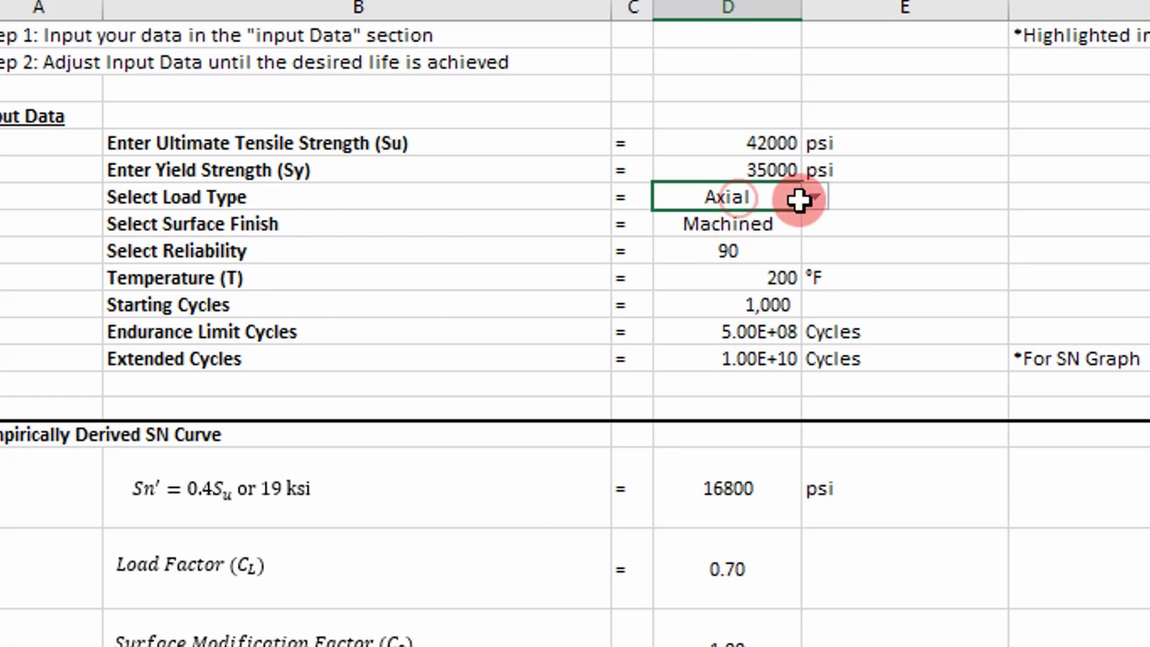
pyautogui.click(814, 199)
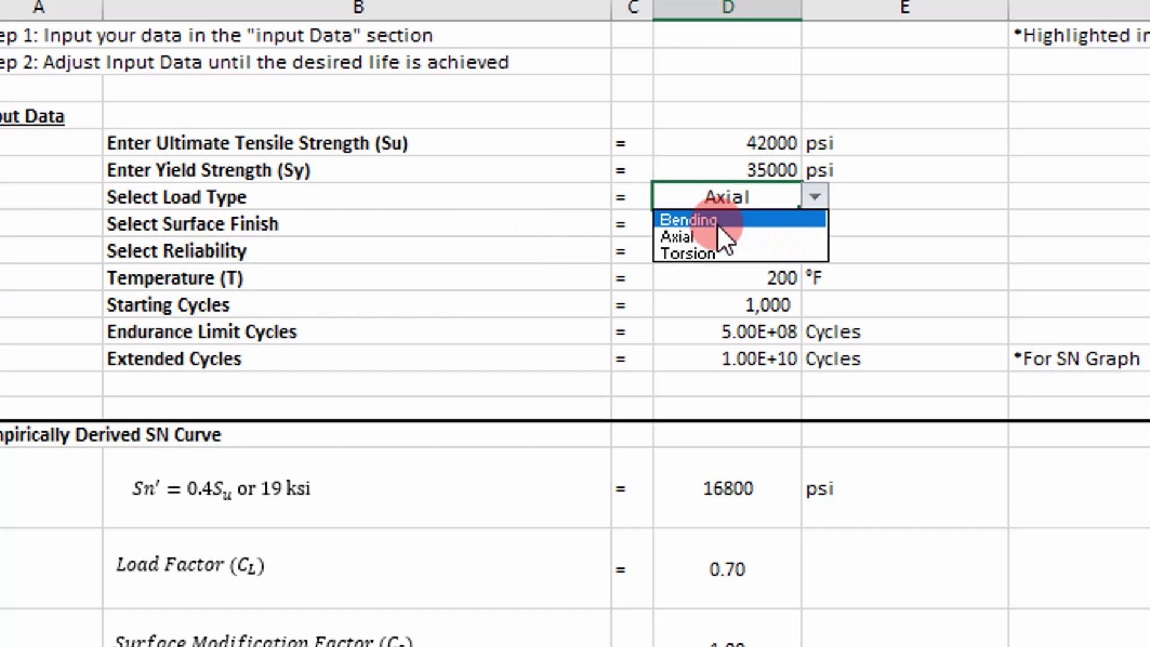
pyautogui.click(717, 253)
pyautogui.click(857, 623)
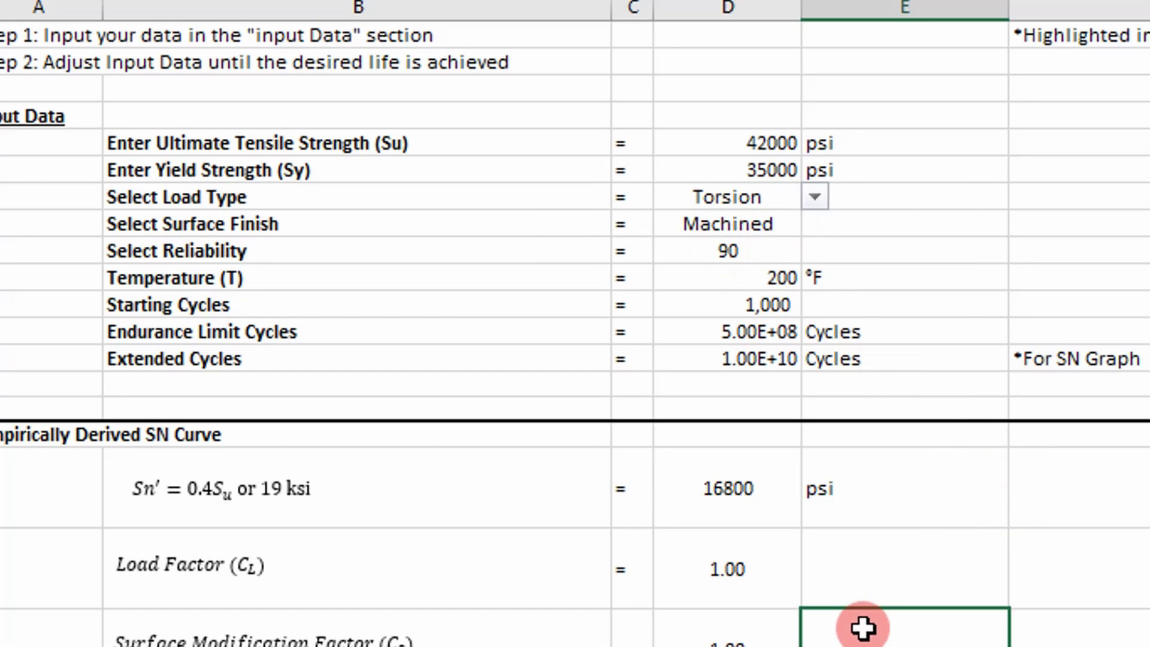
pyautogui.scroll(-3, 853, 619)
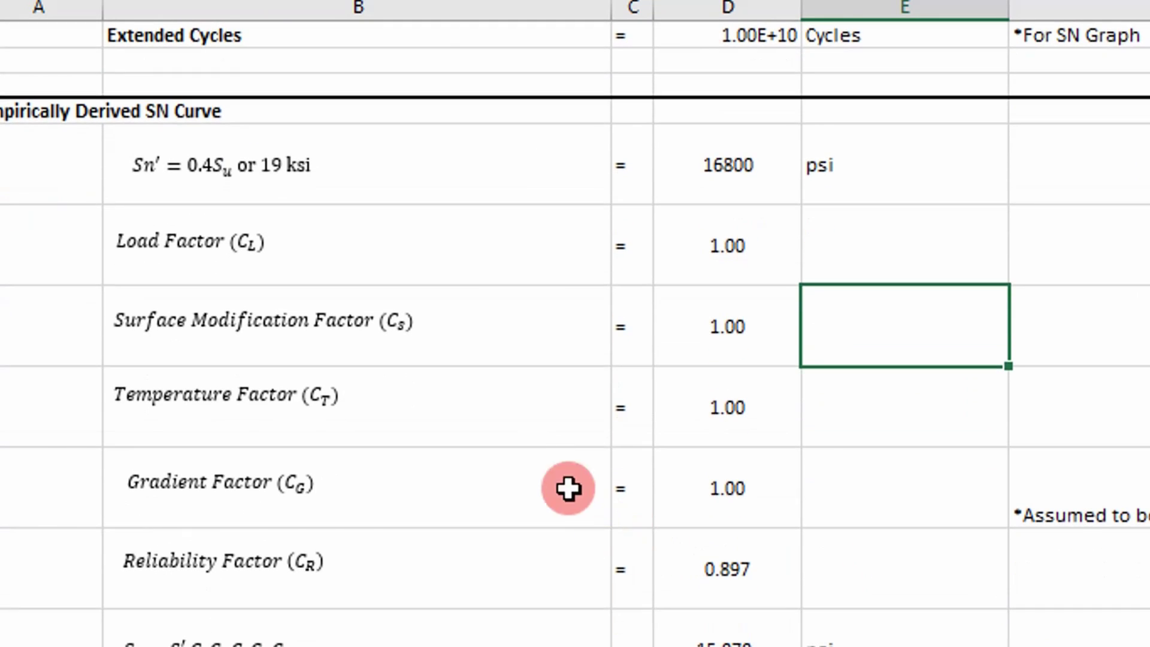
pyautogui.click(703, 407)
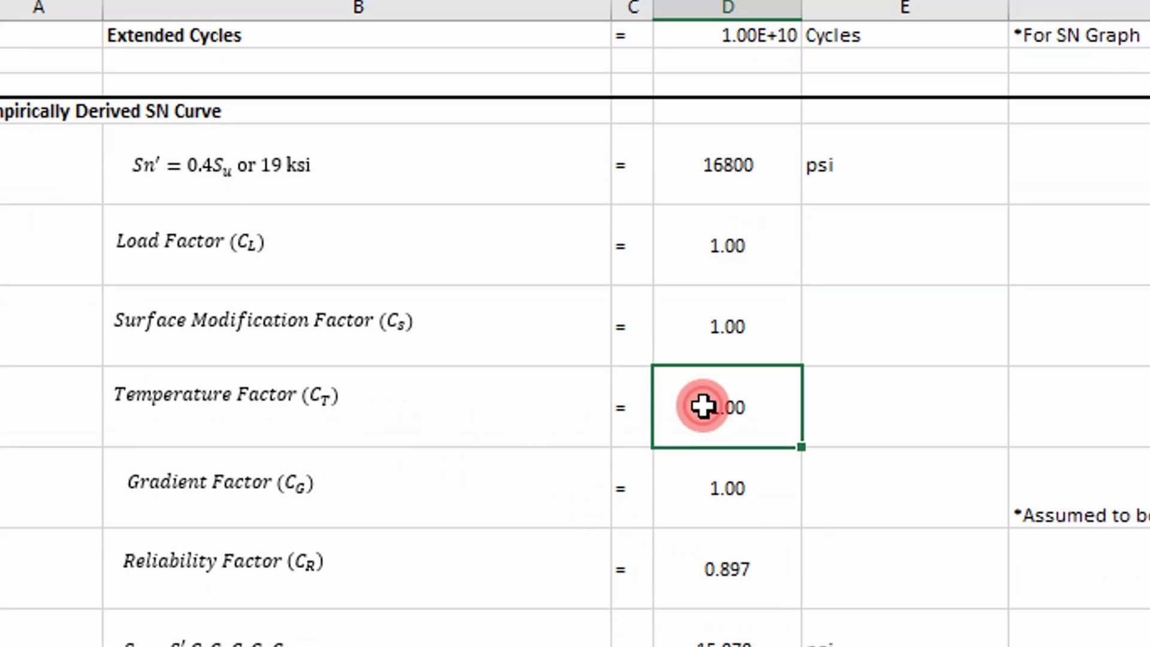
pyautogui.doubleClick(735, 405)
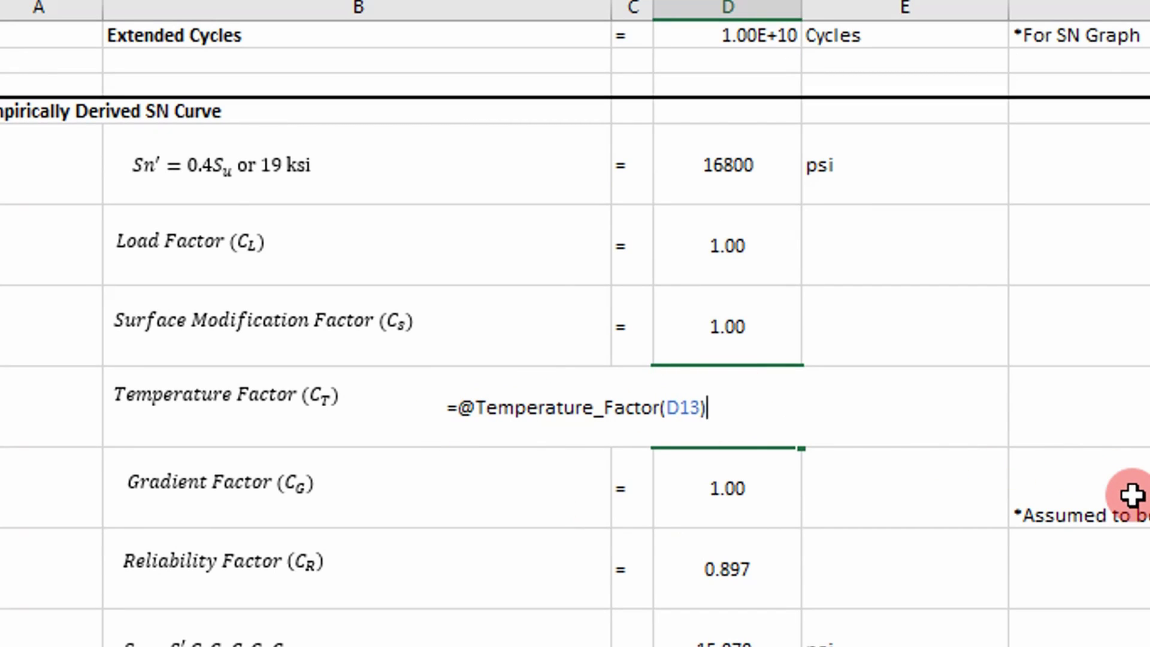
pyautogui.press('Escape')
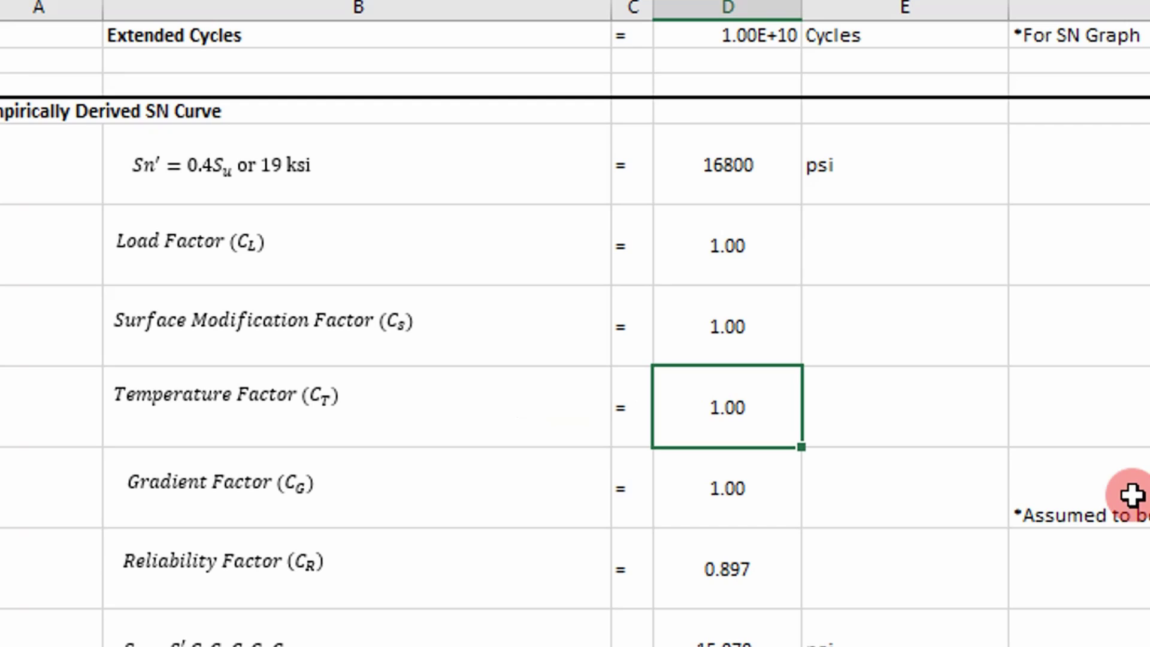
pyautogui.click(734, 495)
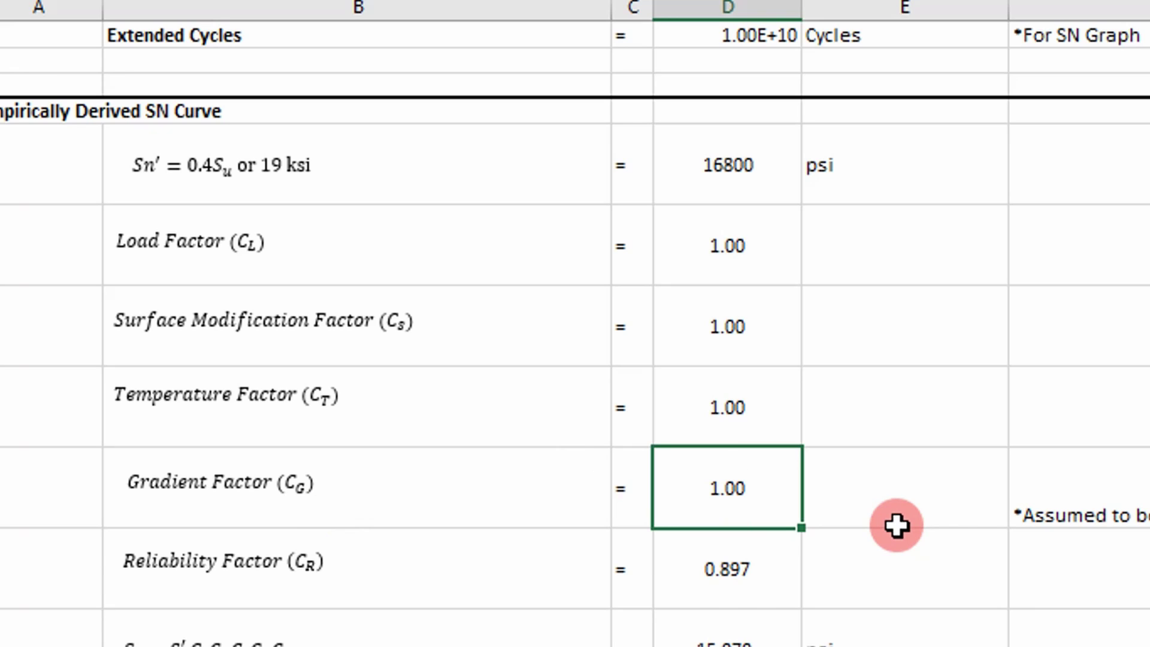
pyautogui.scroll(-1, 693, 603)
pyautogui.click(707, 548)
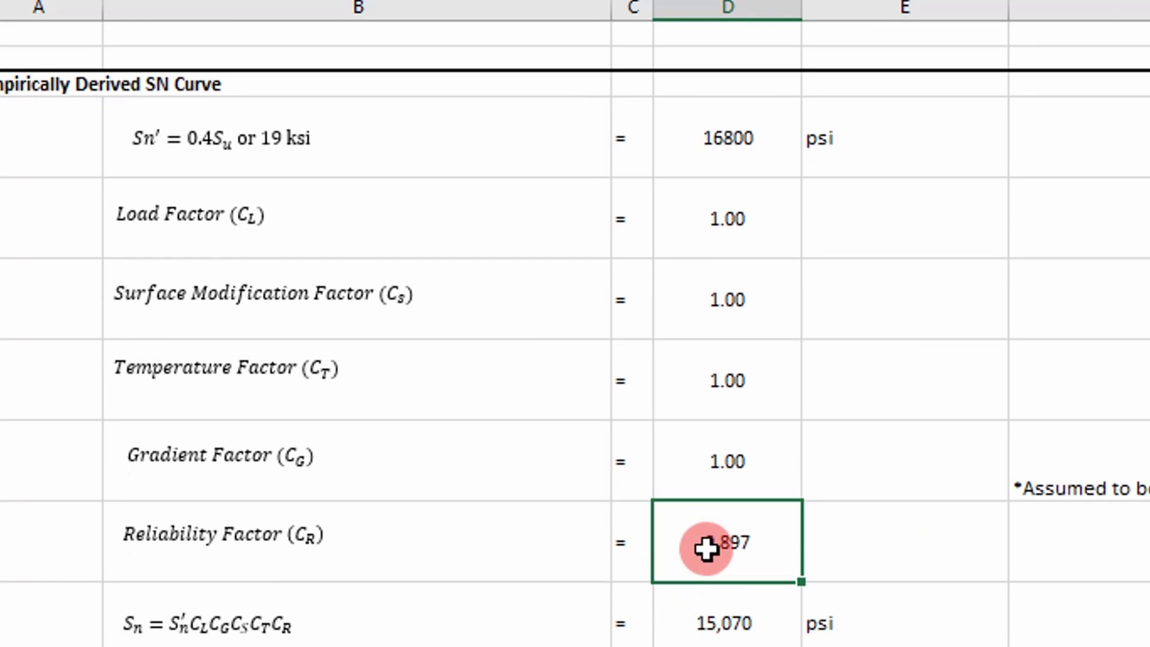
pyautogui.doubleClick(707, 548)
pyautogui.press('Escape')
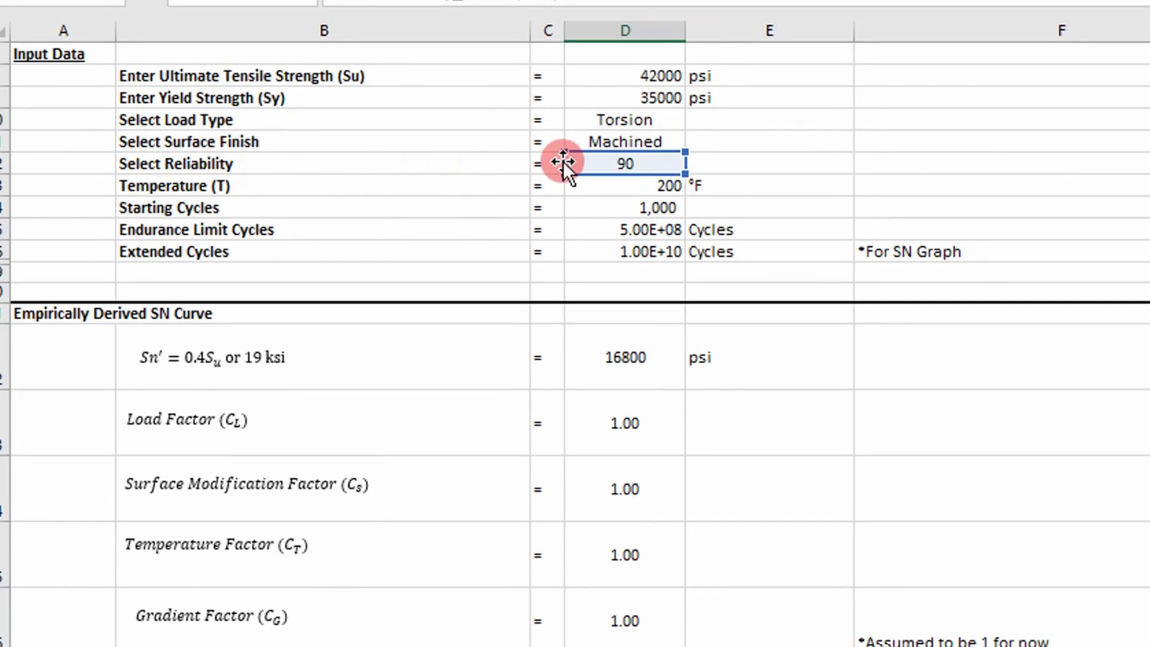
pyautogui.press('Escape')
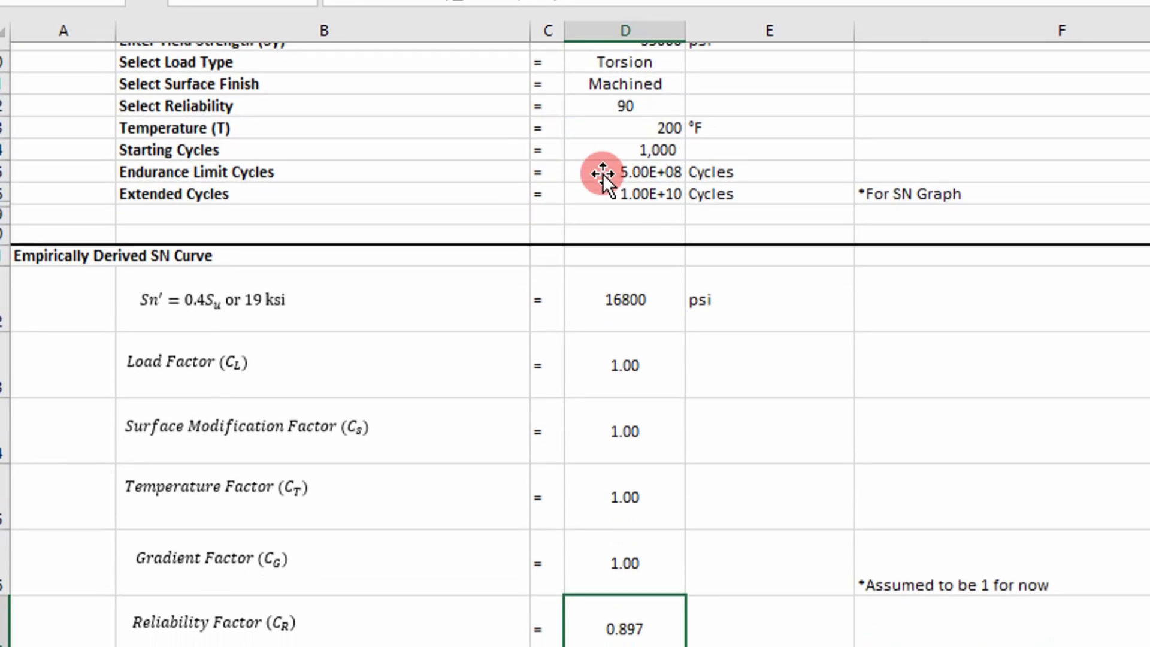
pyautogui.scroll(-1, 595, 194)
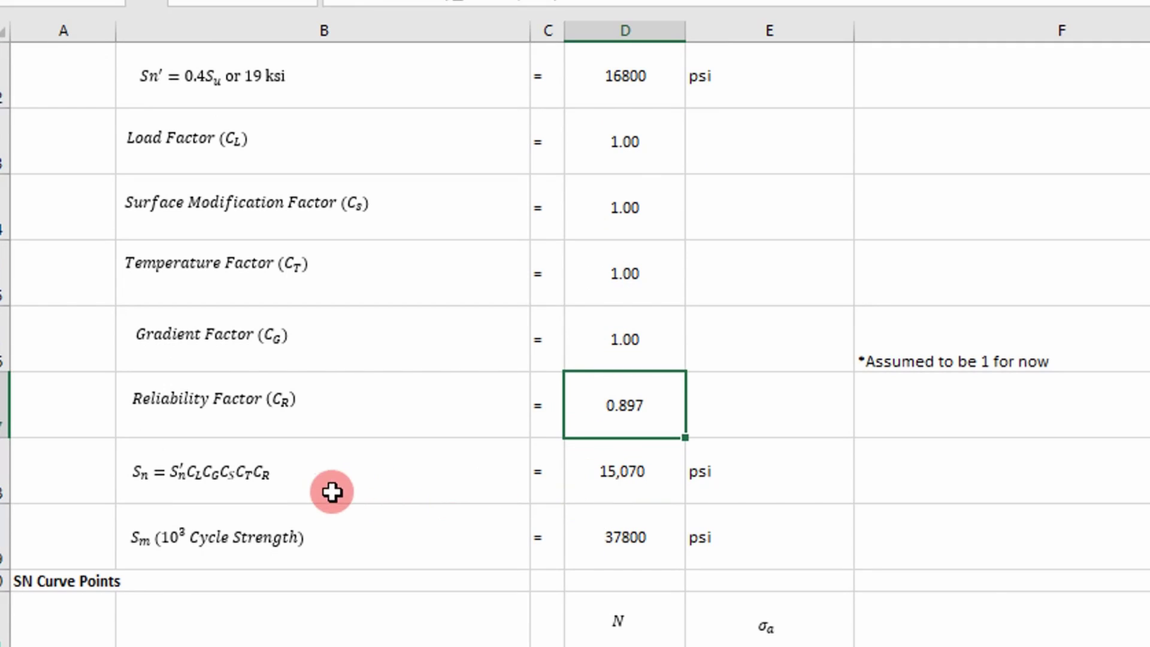
pyautogui.scroll(1, 223, 521)
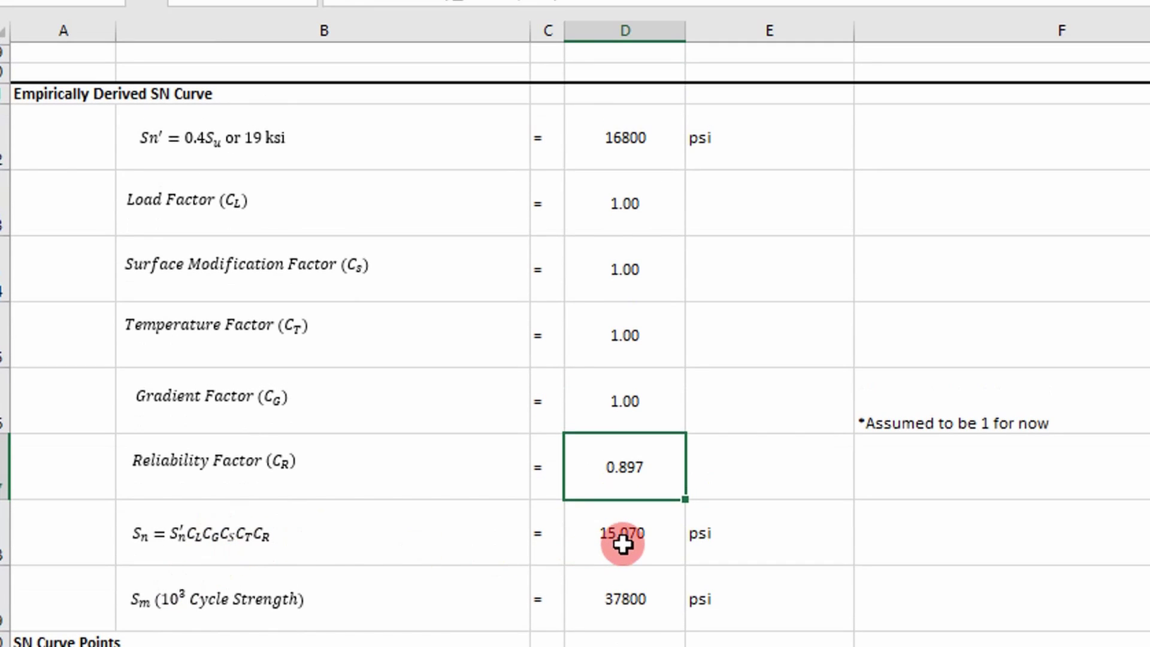
pyautogui.doubleClick(623, 533)
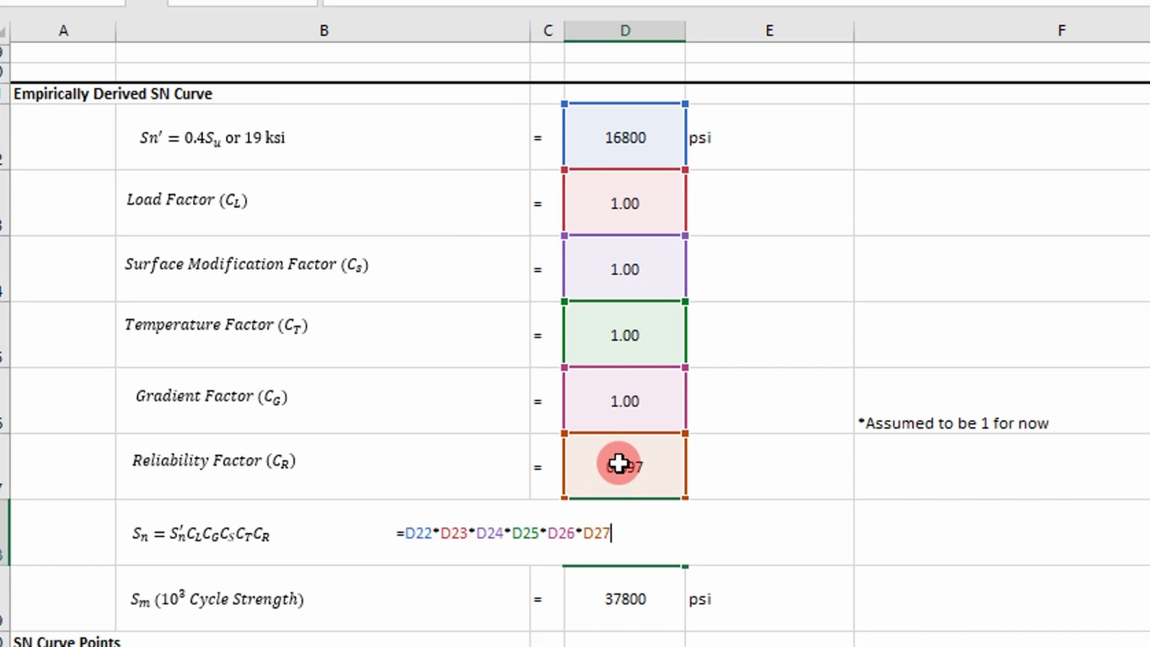
pyautogui.hotkey('ctrl', 'Return')
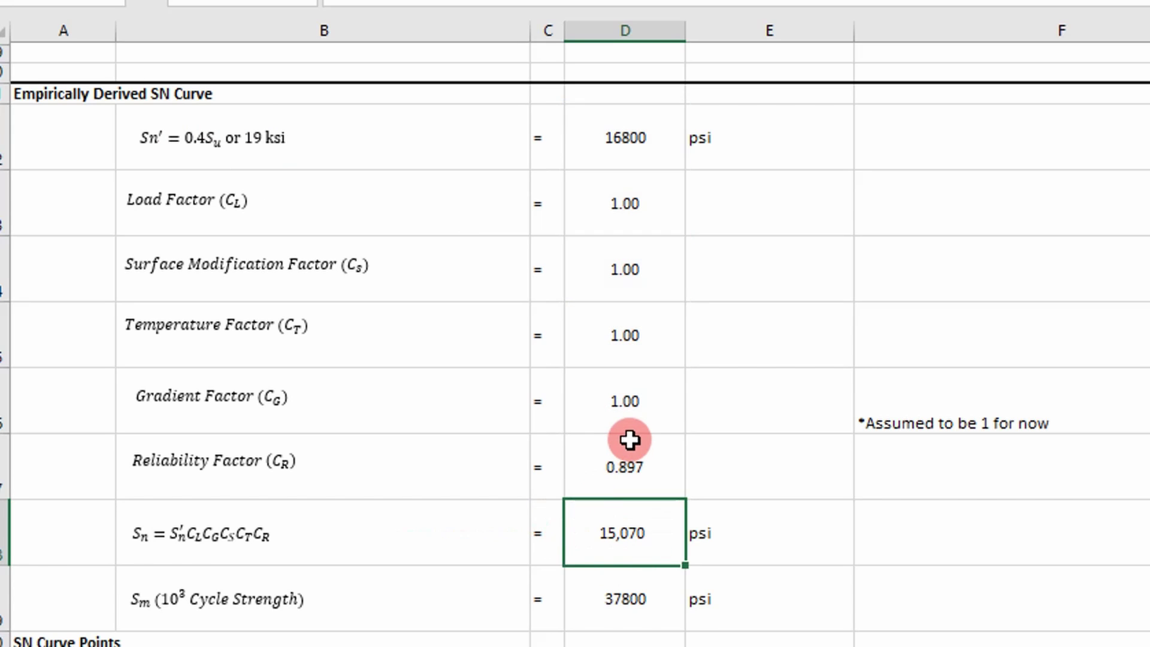
pyautogui.scroll(-1, 629, 440)
pyautogui.scroll(3, 655, 439)
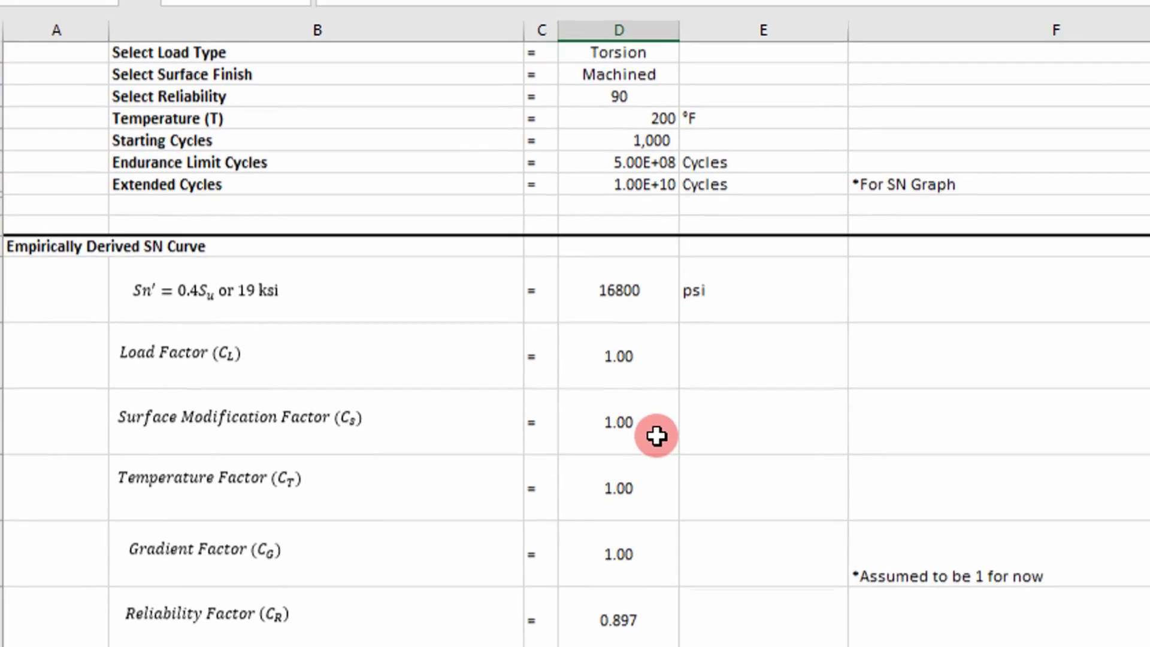
pyautogui.scroll(1, 656, 435)
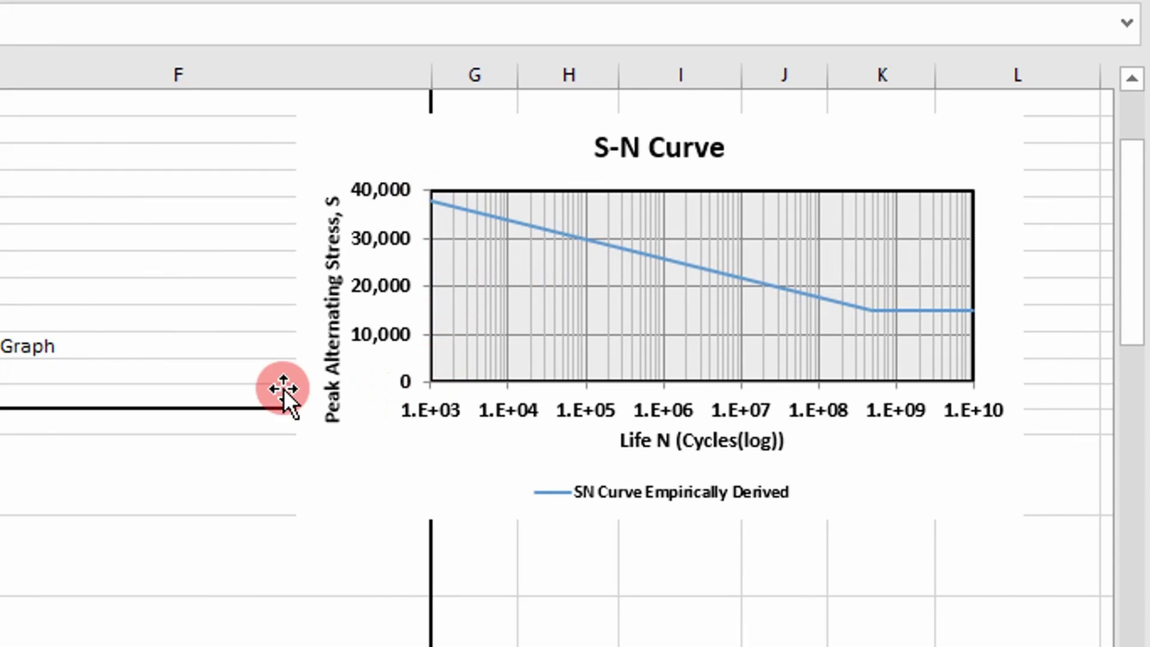
pyautogui.scroll(-2, 282, 390)
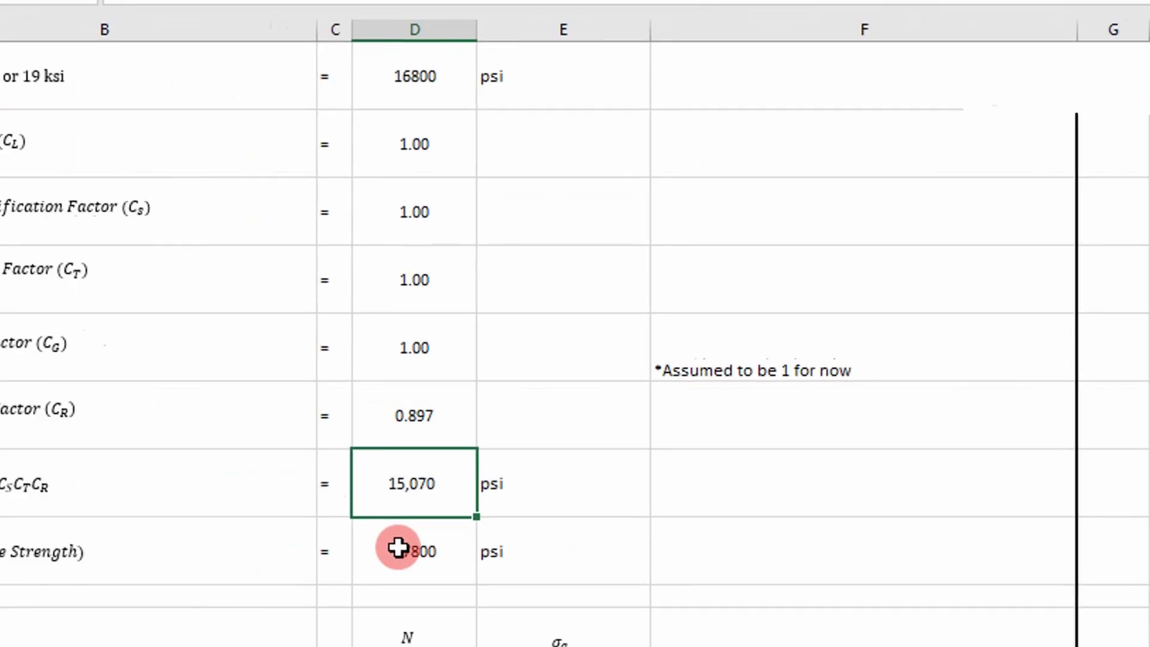
pyautogui.doubleClick(398, 544)
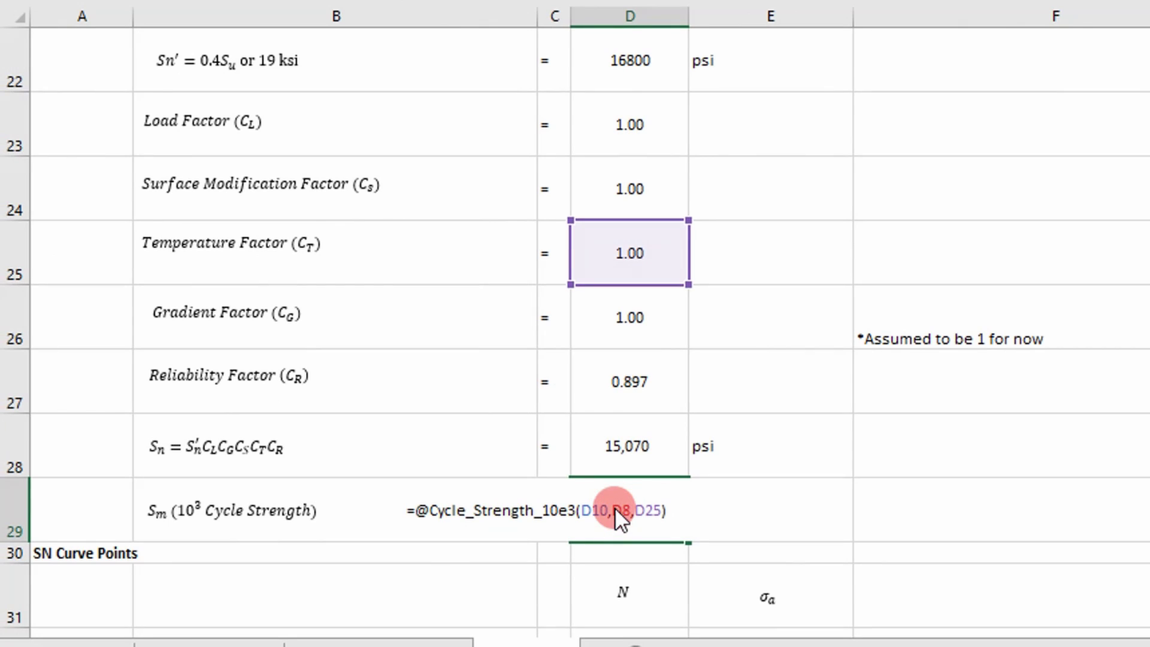
pyautogui.scroll(-1, 614, 507)
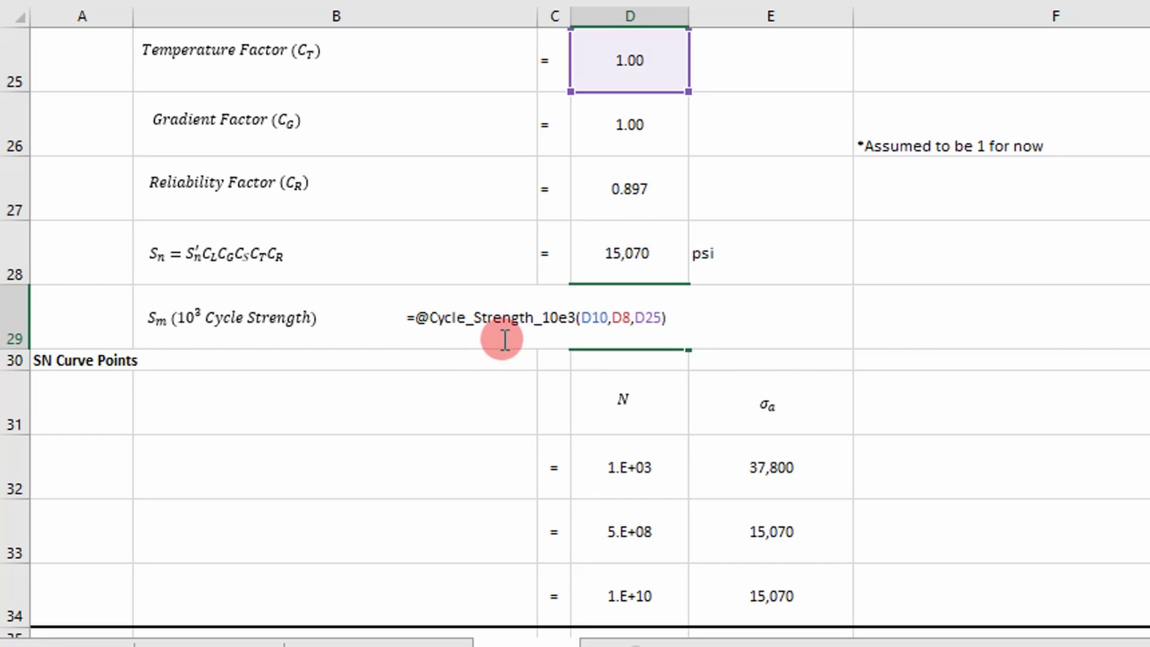
pyautogui.hotkey('ctrl', 'Return')
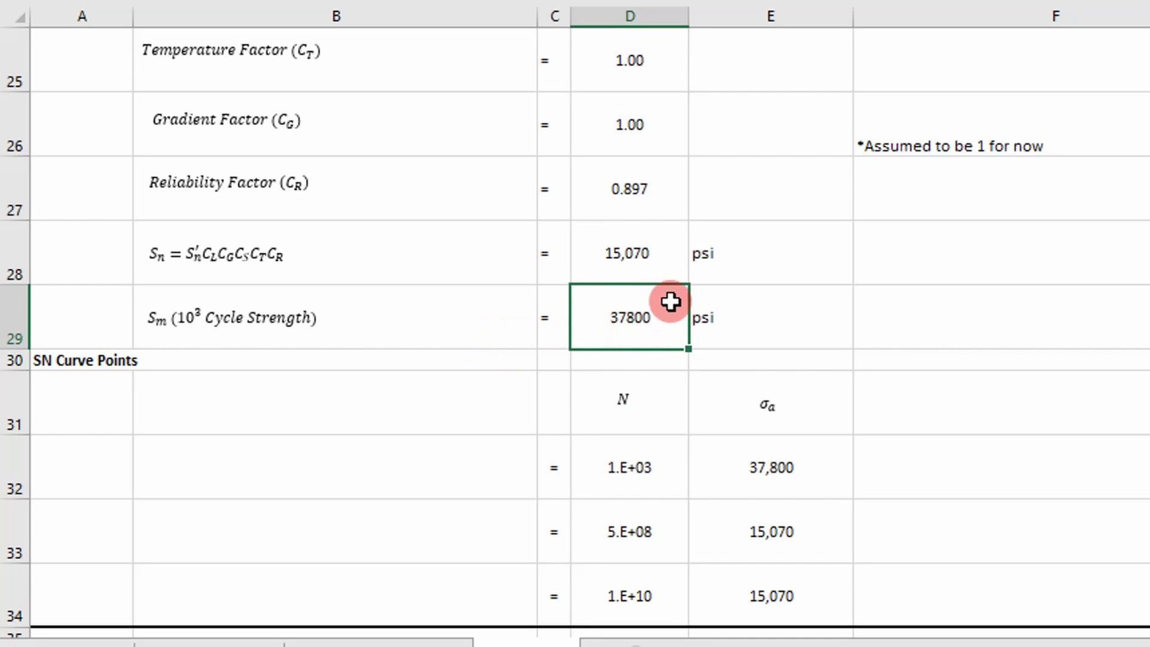
pyautogui.scroll(-1, 668, 465)
pyautogui.scroll(1, 603, 370)
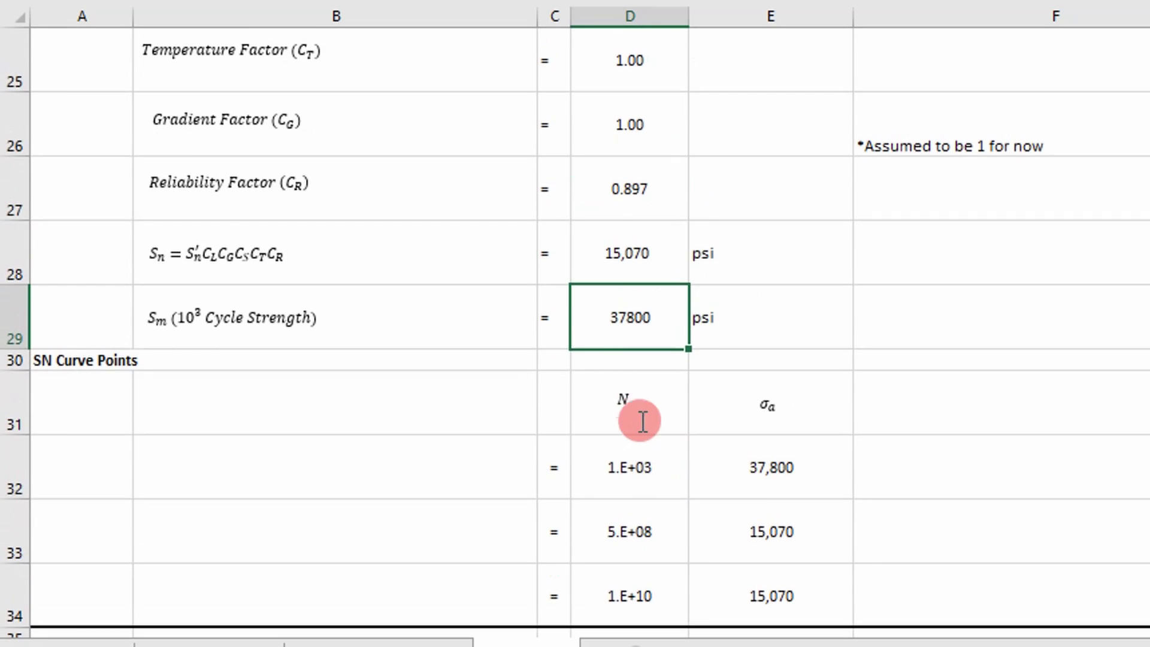
pyautogui.scroll(4, 861, 491)
pyautogui.click(1141, 150)
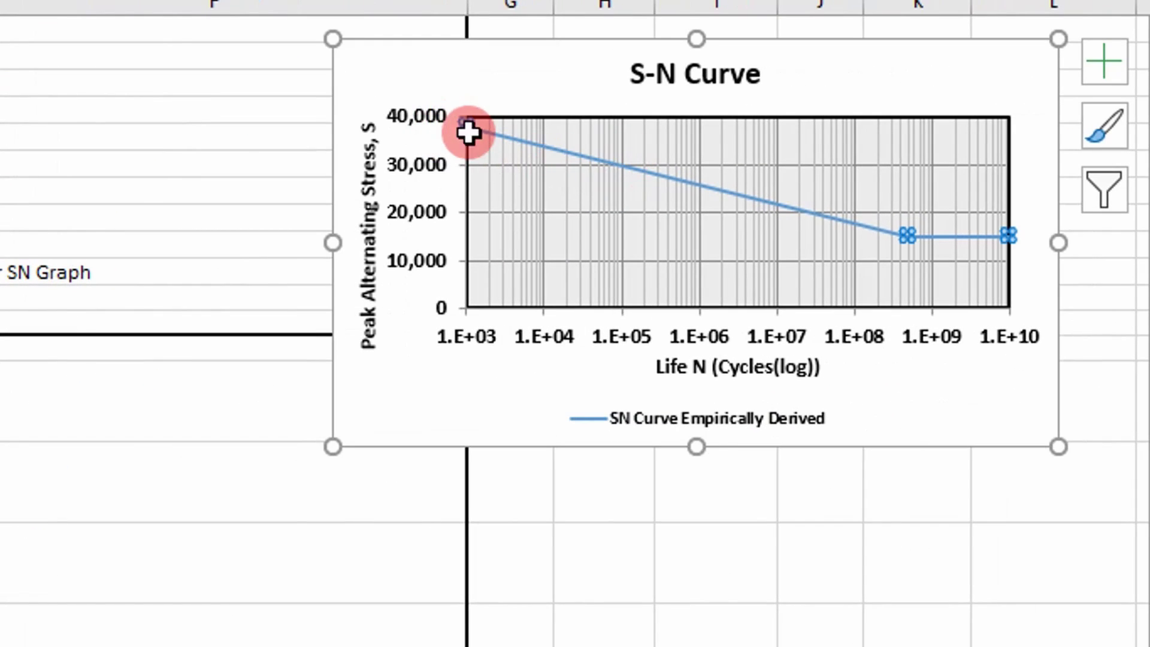
pyautogui.scroll(-3, 833, 308)
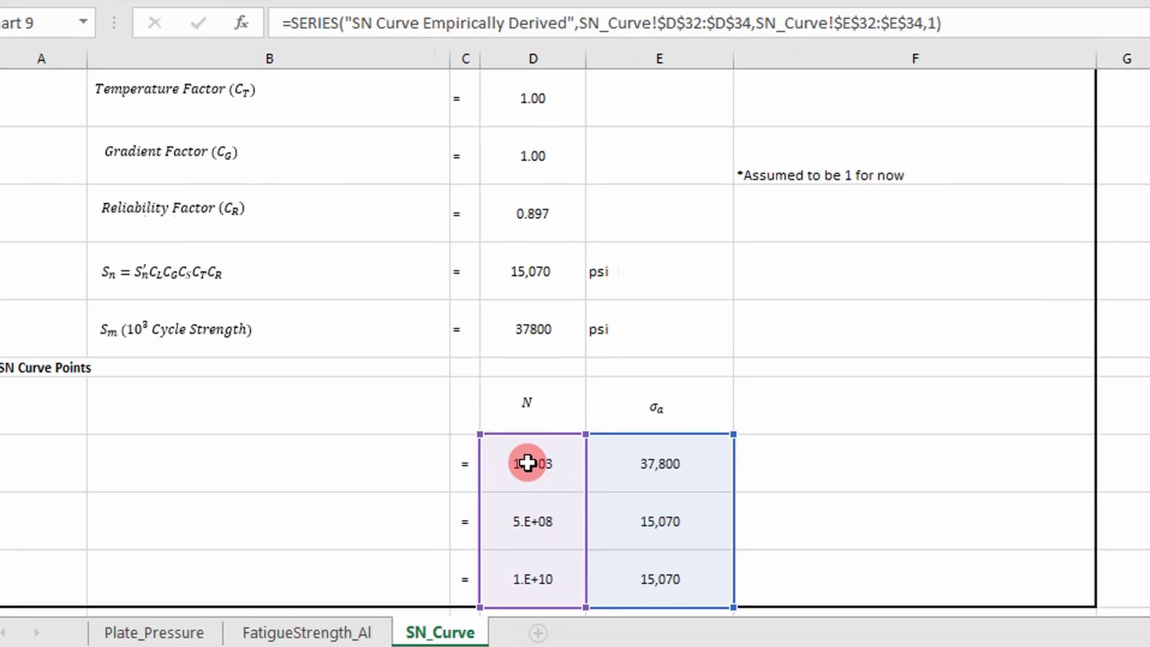
pyautogui.scroll(-1, 527, 463)
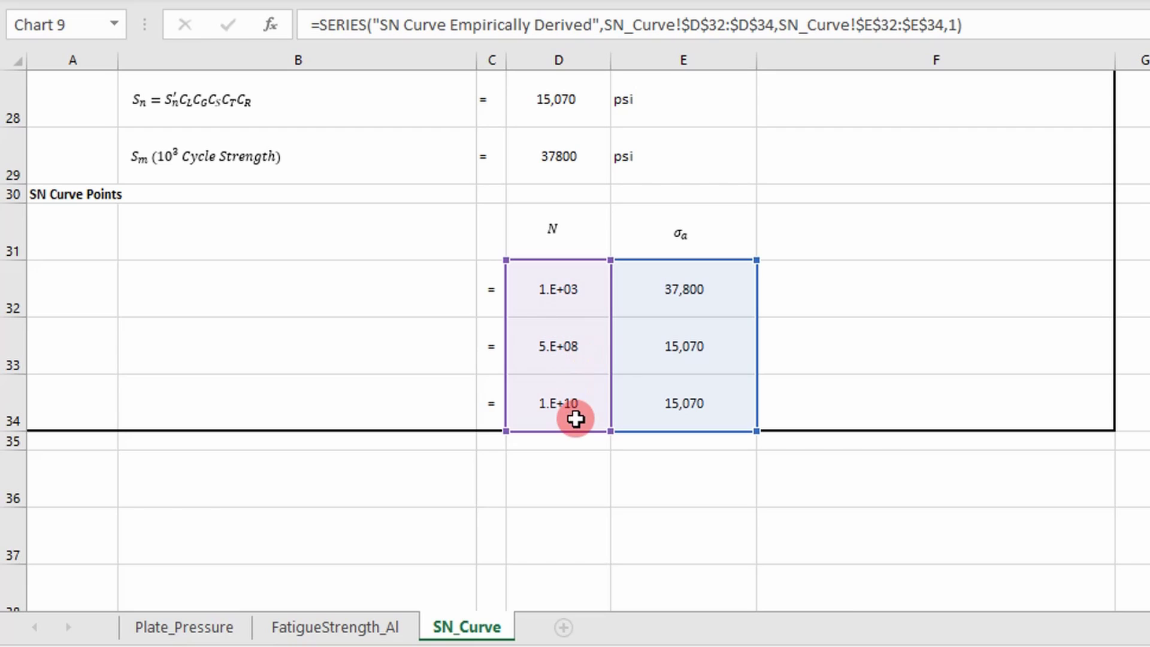
pyautogui.scroll(6, 1083, 418)
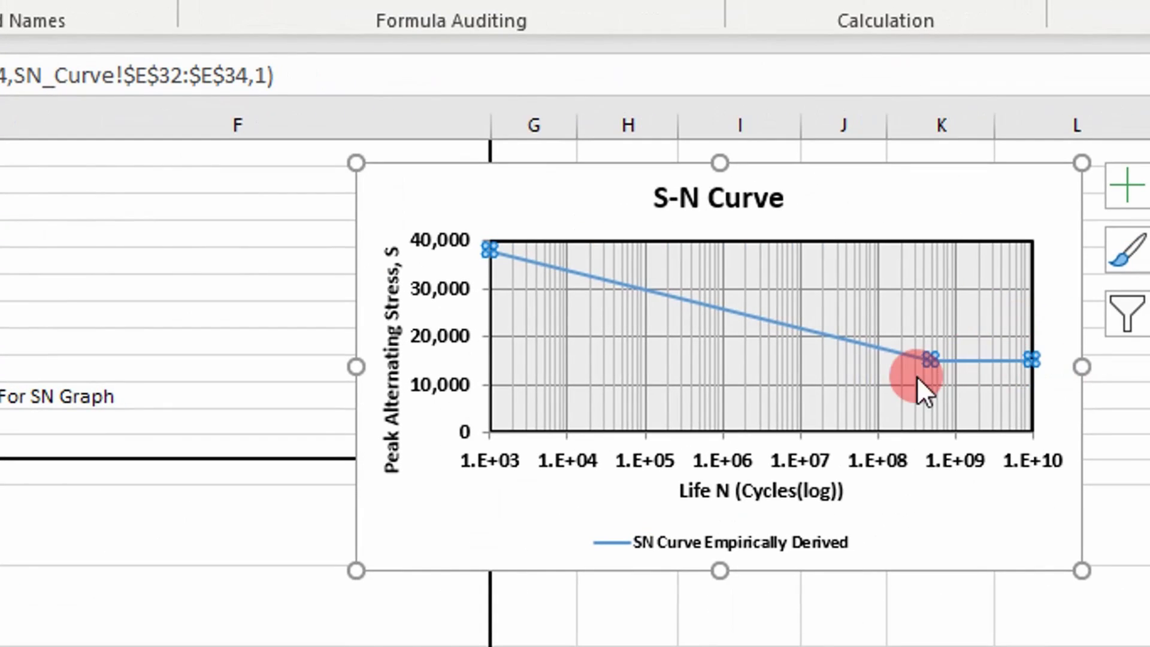
pyautogui.scroll(-8, 38, 603)
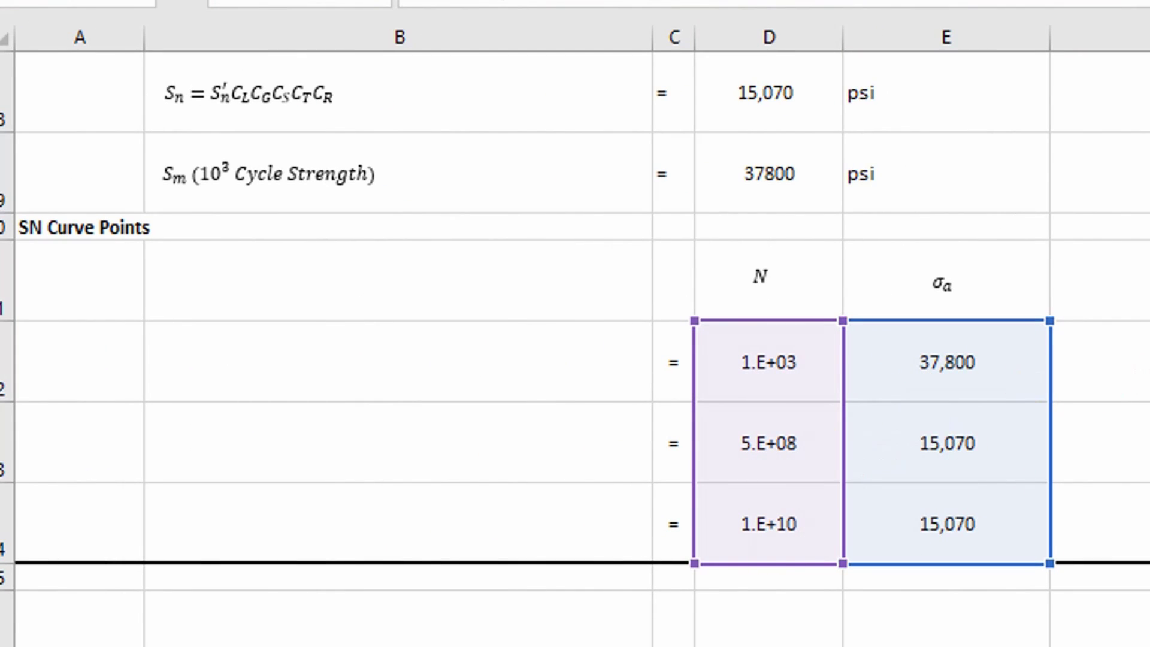
pyautogui.click(1114, 363)
pyautogui.scroll(3, 1126, 389)
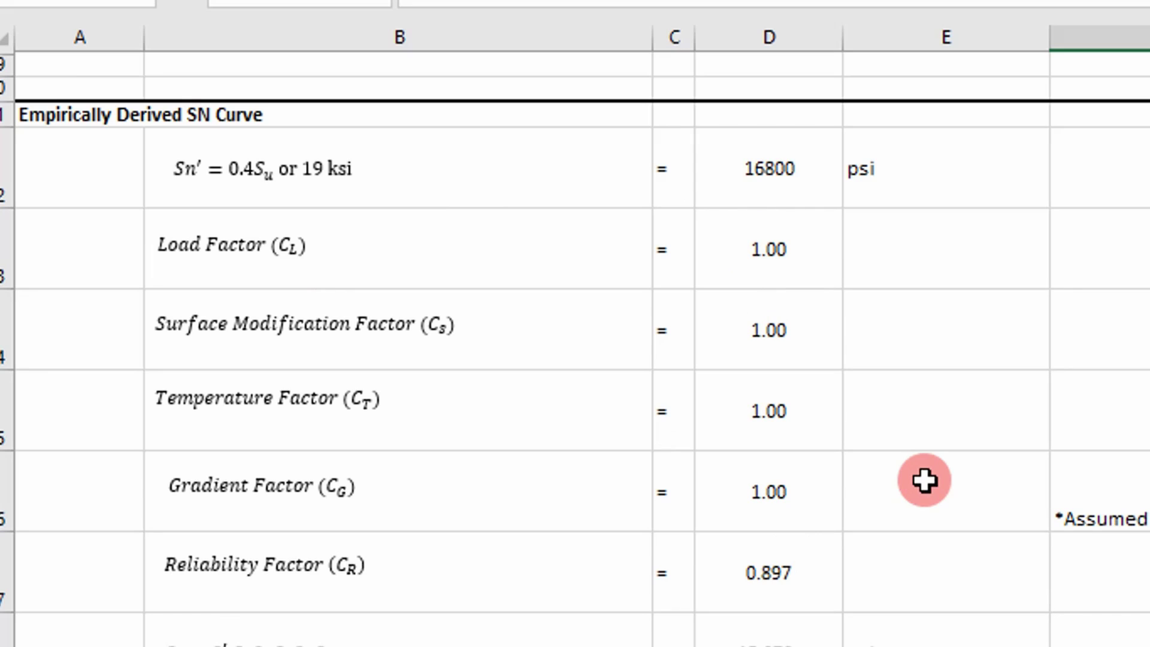
pyautogui.hotkey('alt', 'Tab')
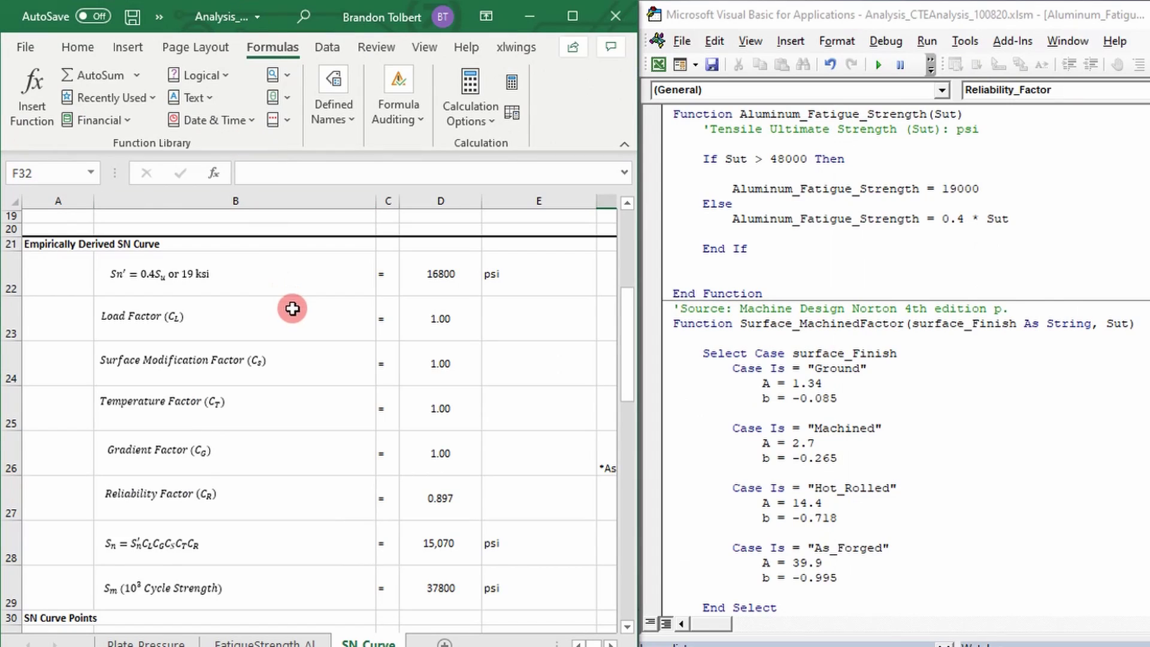
pyautogui.scroll(1, 292, 308)
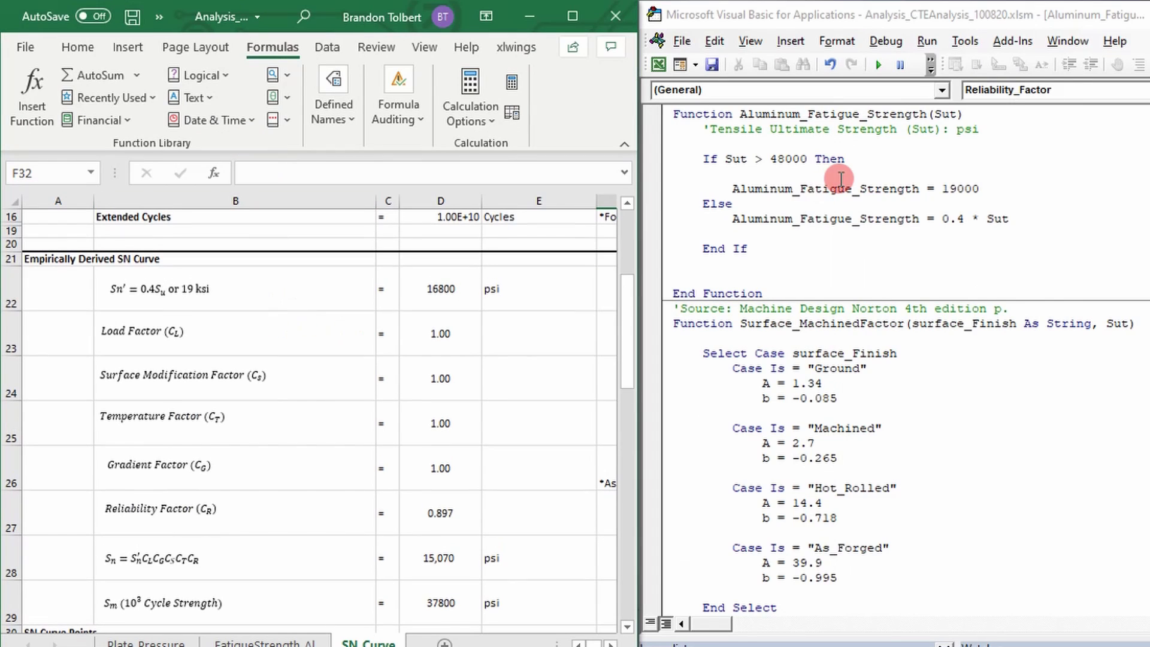
pyautogui.click(842, 175)
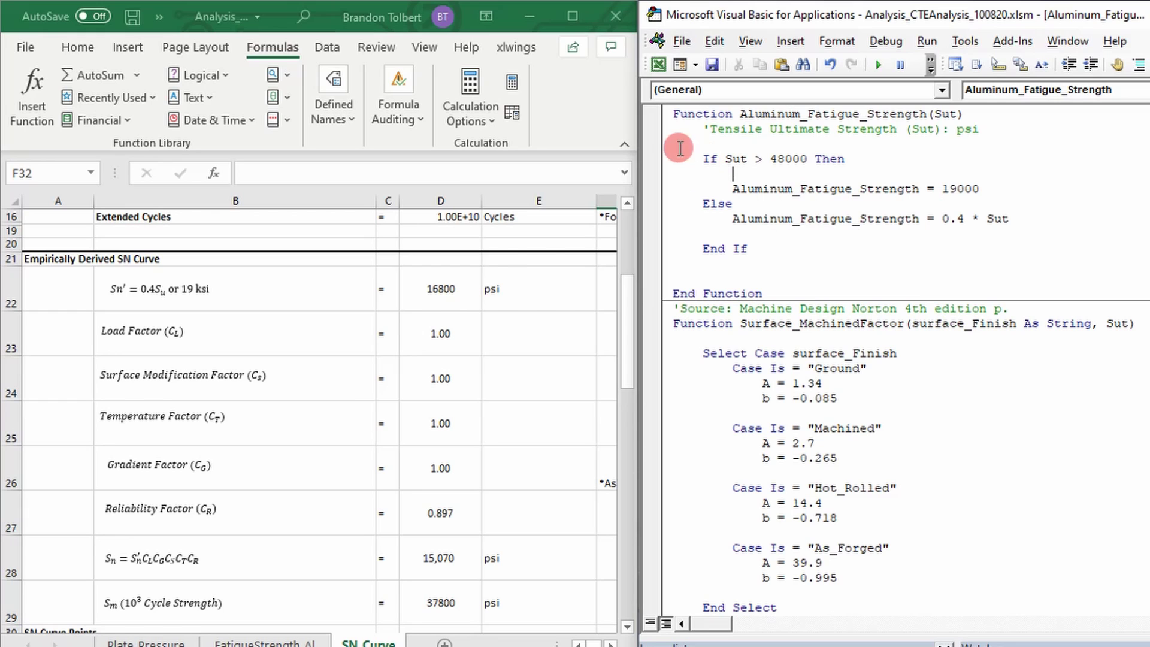
pyautogui.moveTo(712, 162); pyautogui.dragTo(770, 171)
pyautogui.click(750, 173)
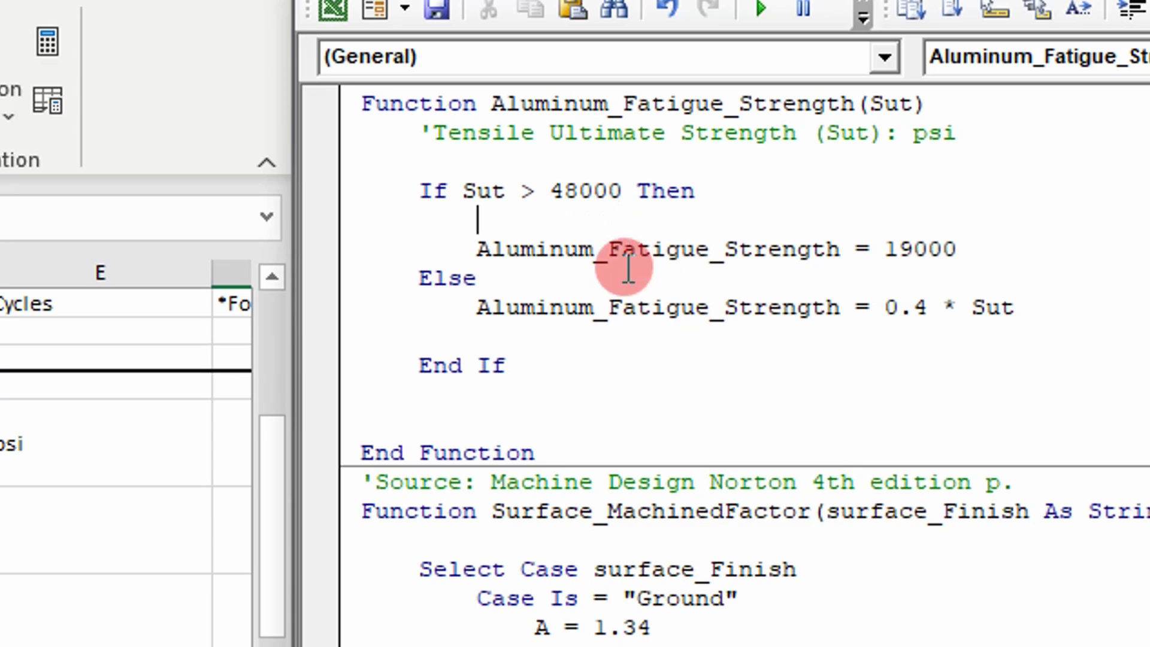
pyautogui.moveTo(497, 267); pyautogui.dragTo(857, 250)
pyautogui.click(857, 249)
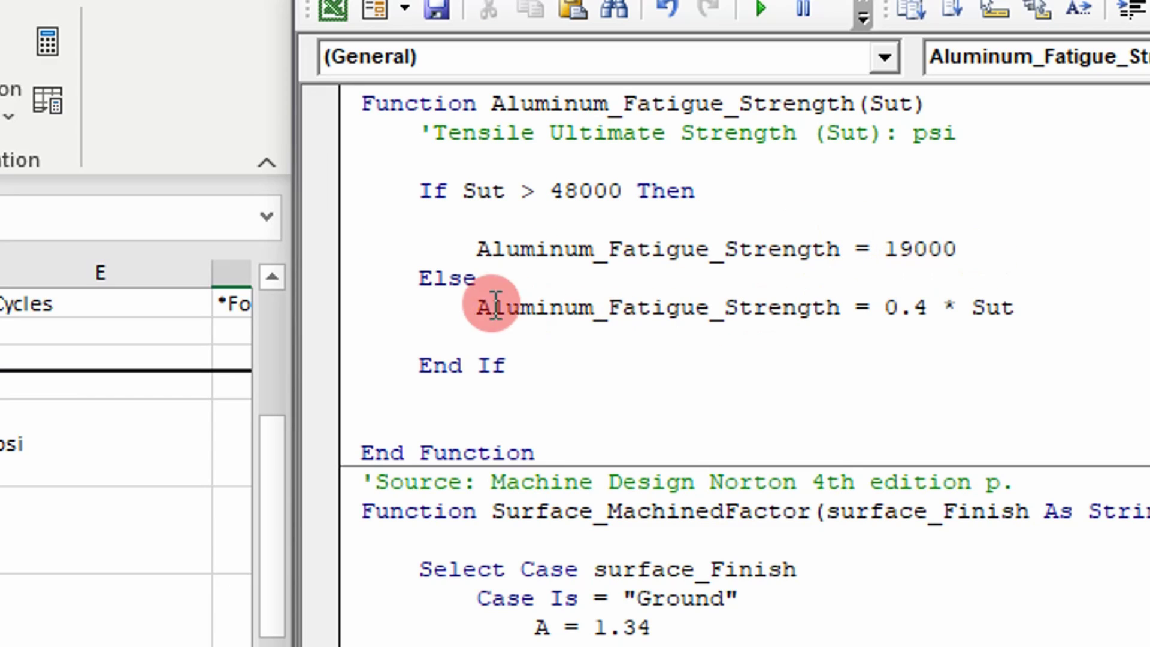
pyautogui.click(611, 599)
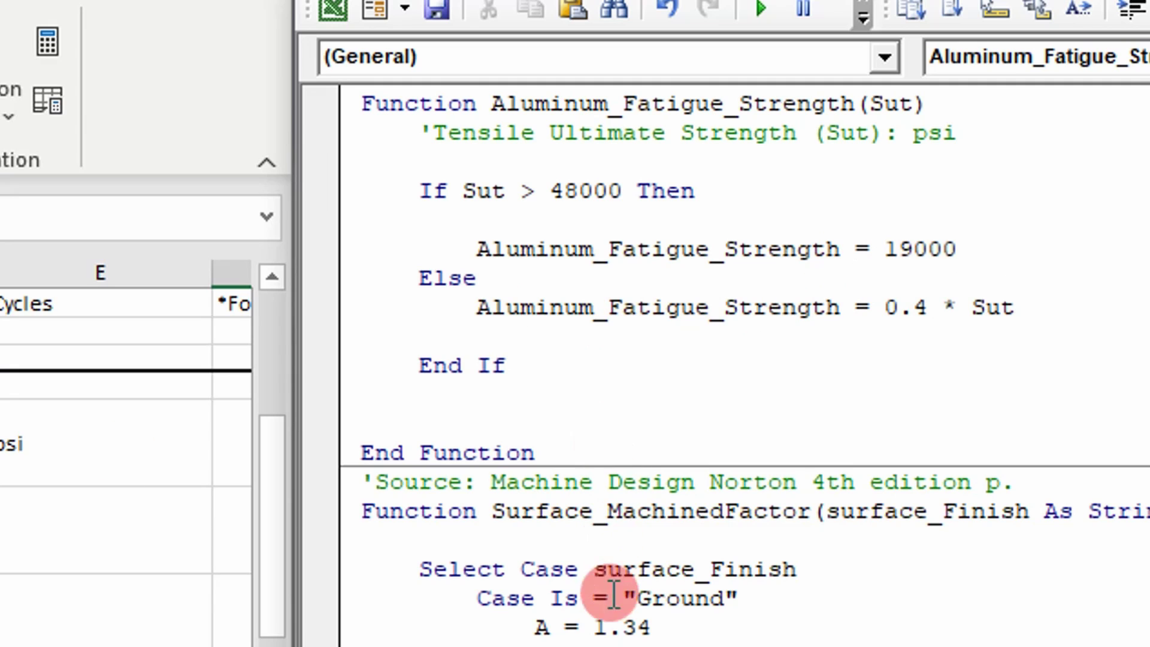
pyautogui.scroll(-1, 612, 610)
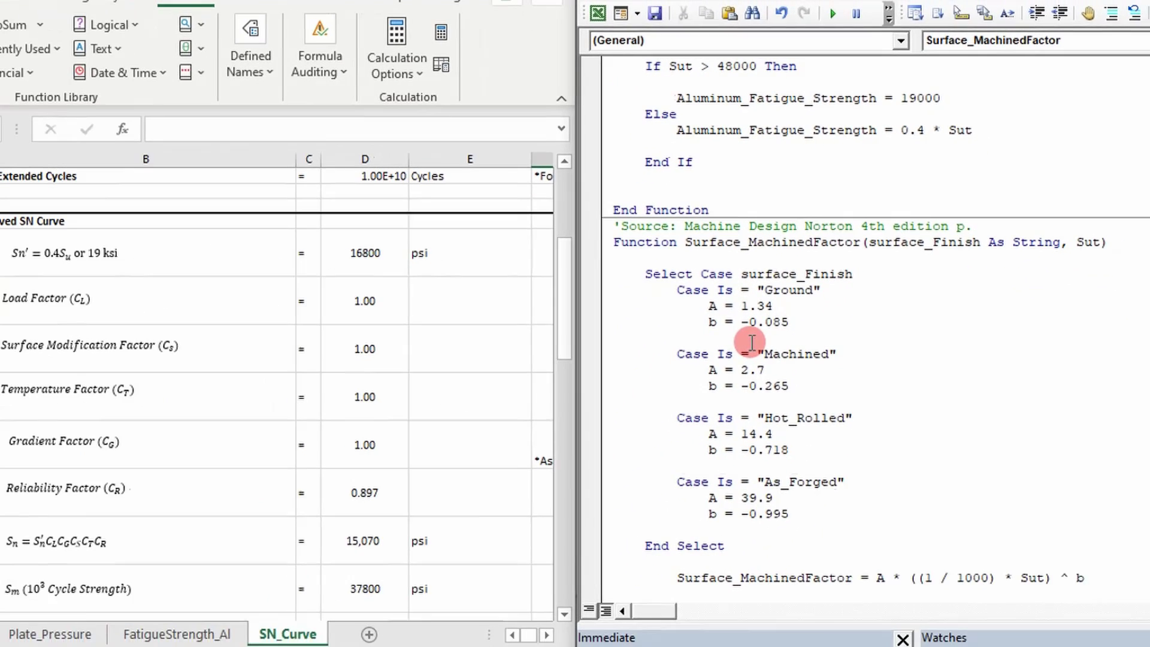
pyautogui.click(376, 342)
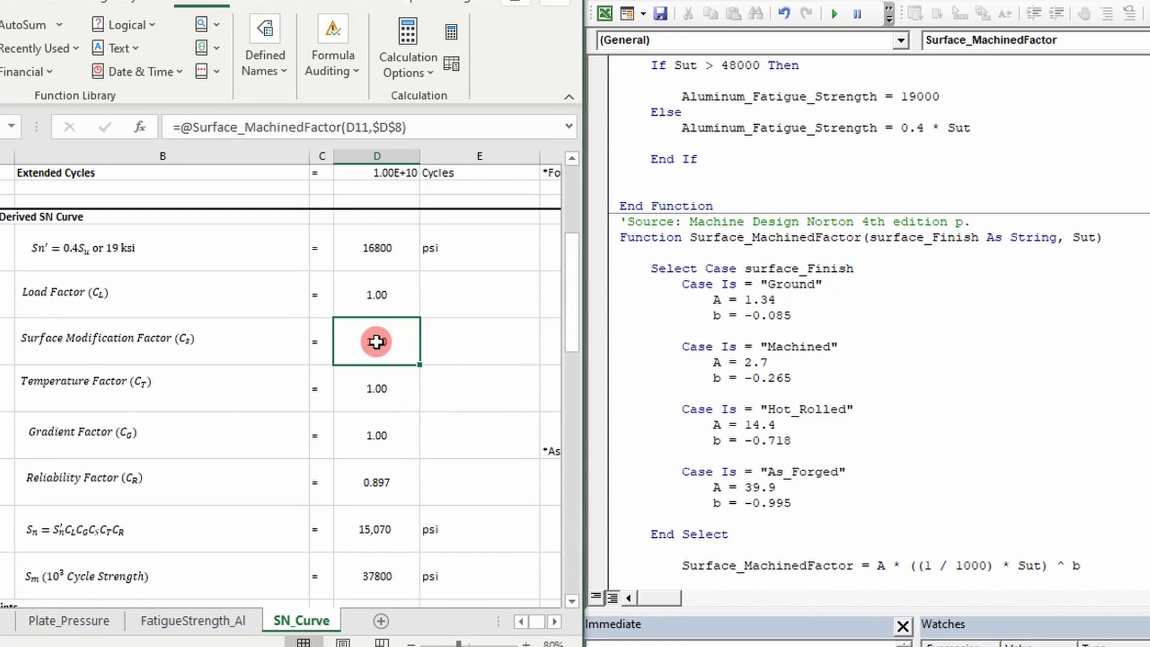
pyautogui.click(747, 271)
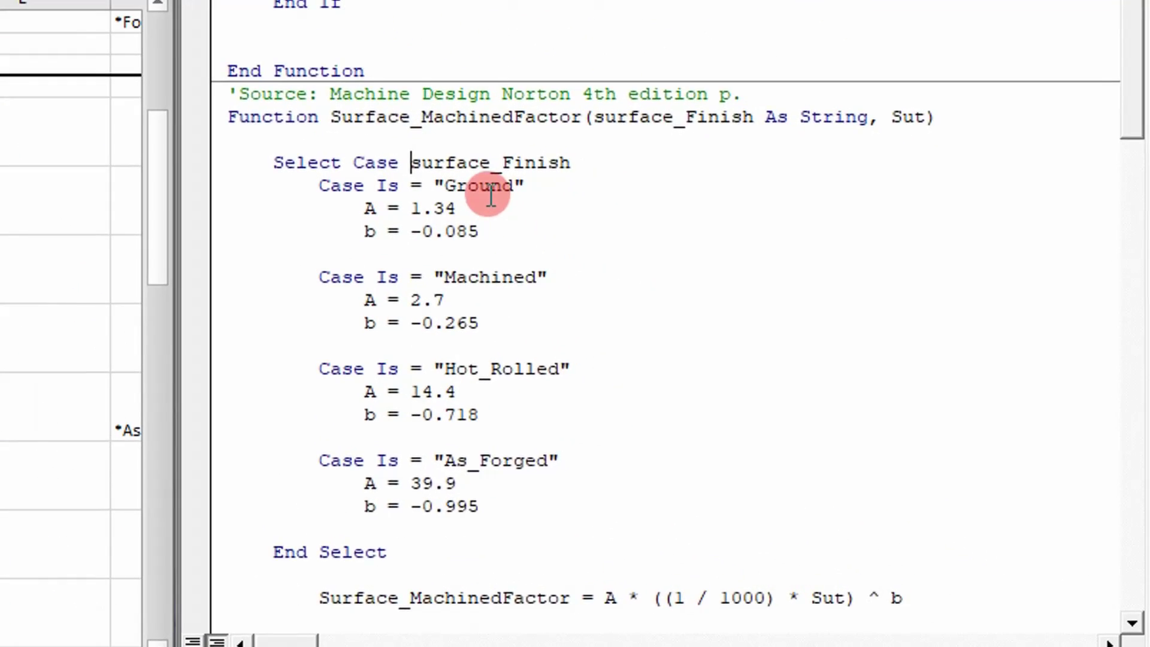
pyautogui.scroll(-1, 778, 293)
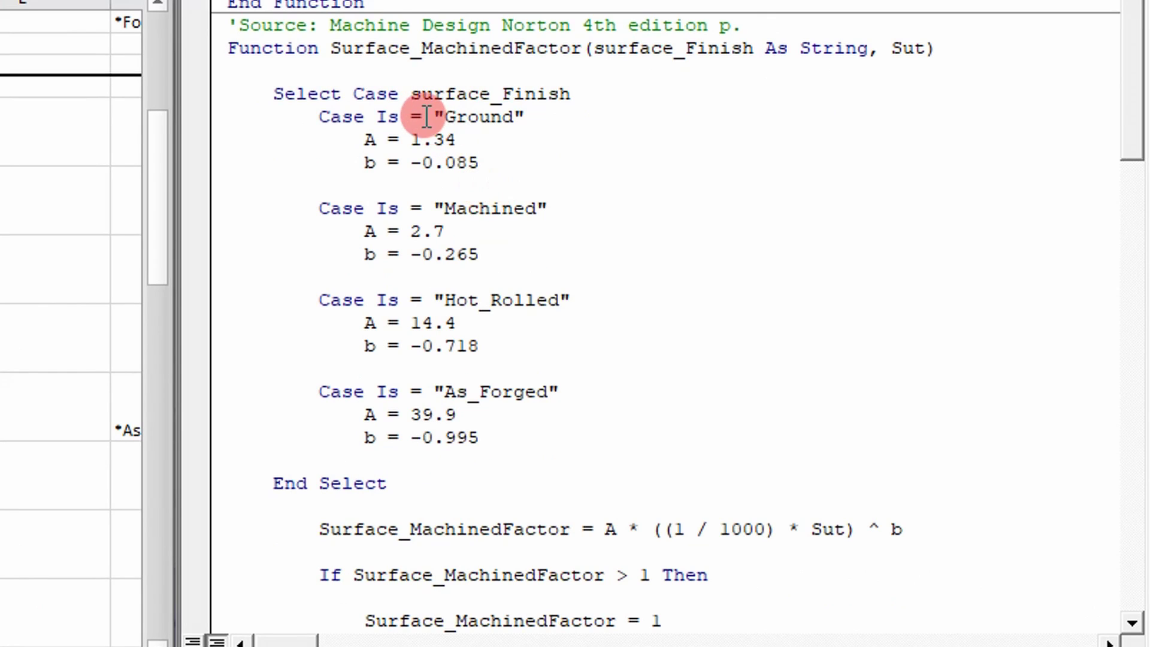
pyautogui.scroll(-1, 417, 115)
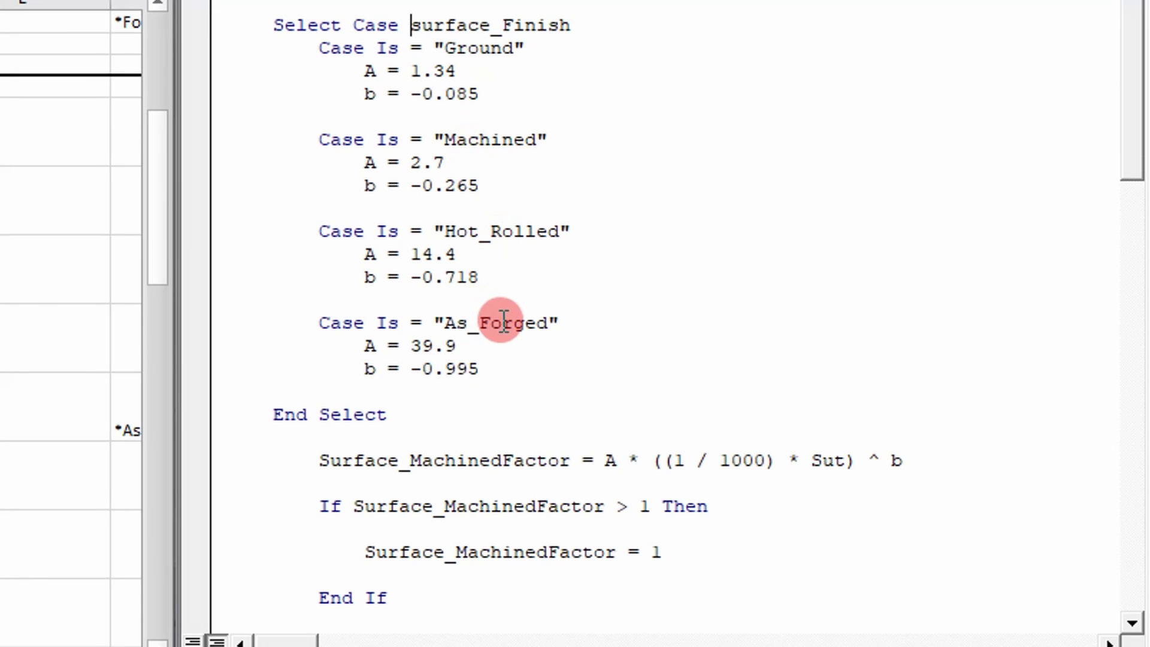
pyautogui.moveTo(480, 371); pyautogui.dragTo(380, 350)
pyautogui.rightClick(484, 355)
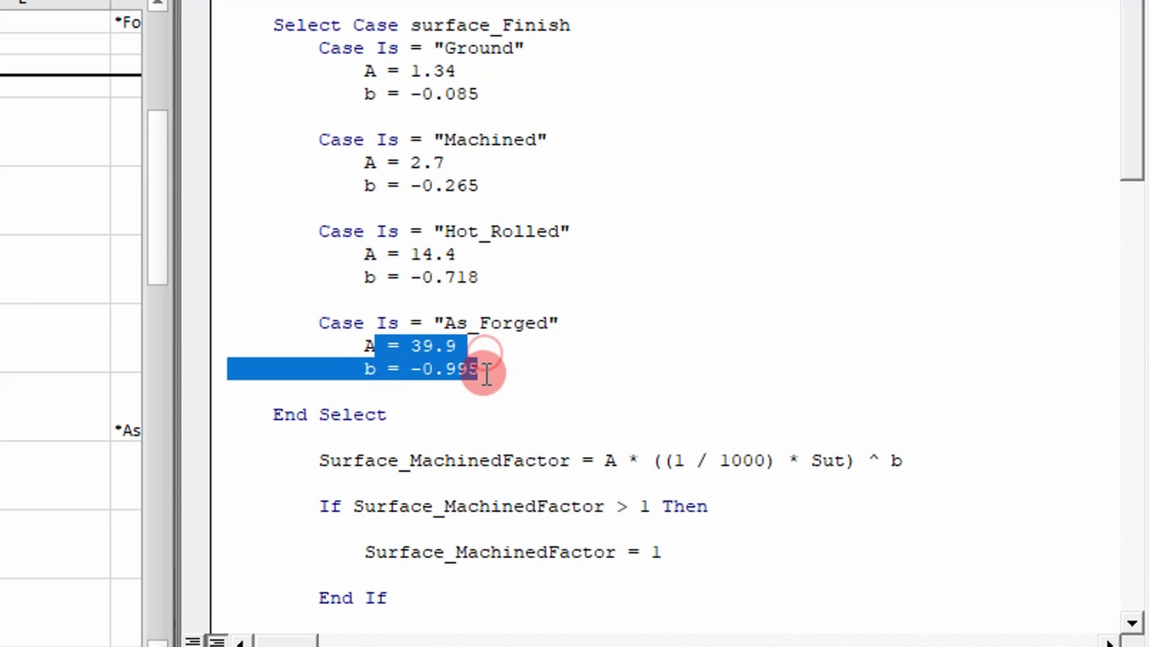
pyautogui.click(486, 375)
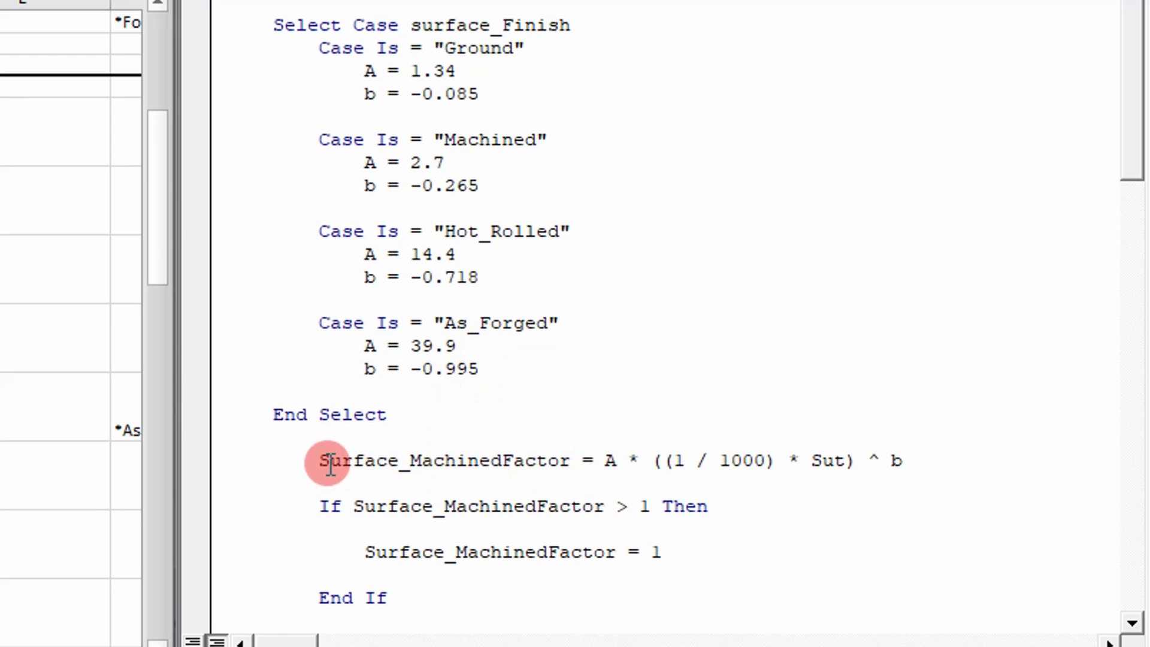
pyautogui.moveTo(329, 465); pyautogui.dragTo(904, 465)
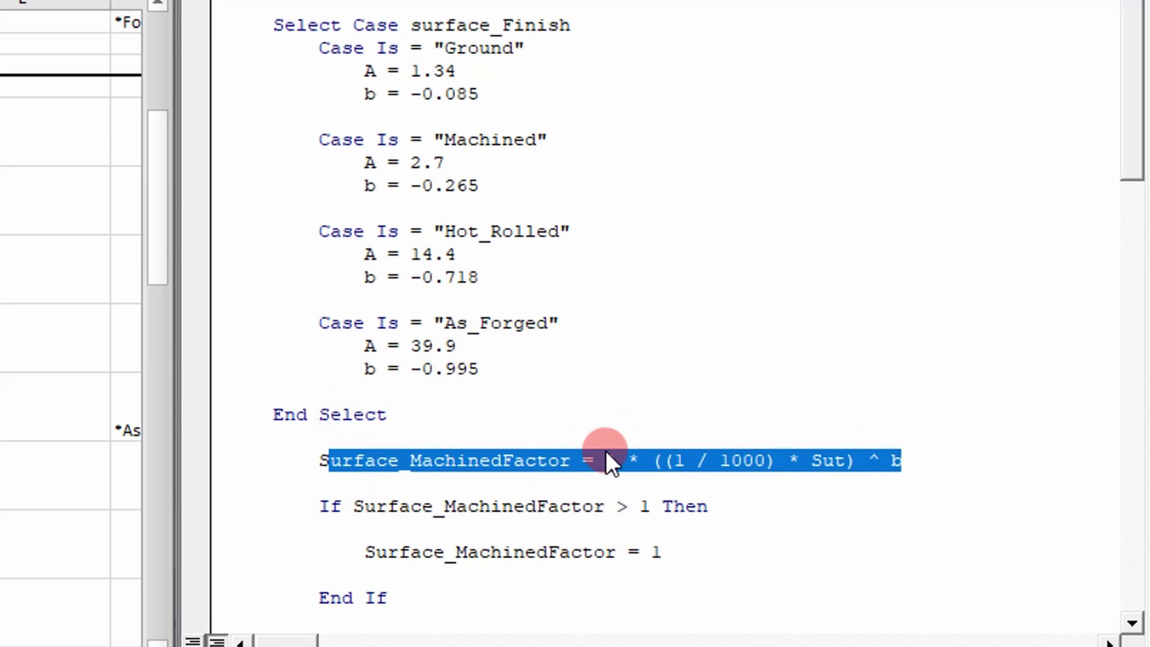
pyautogui.scroll(-1, 384, 464)
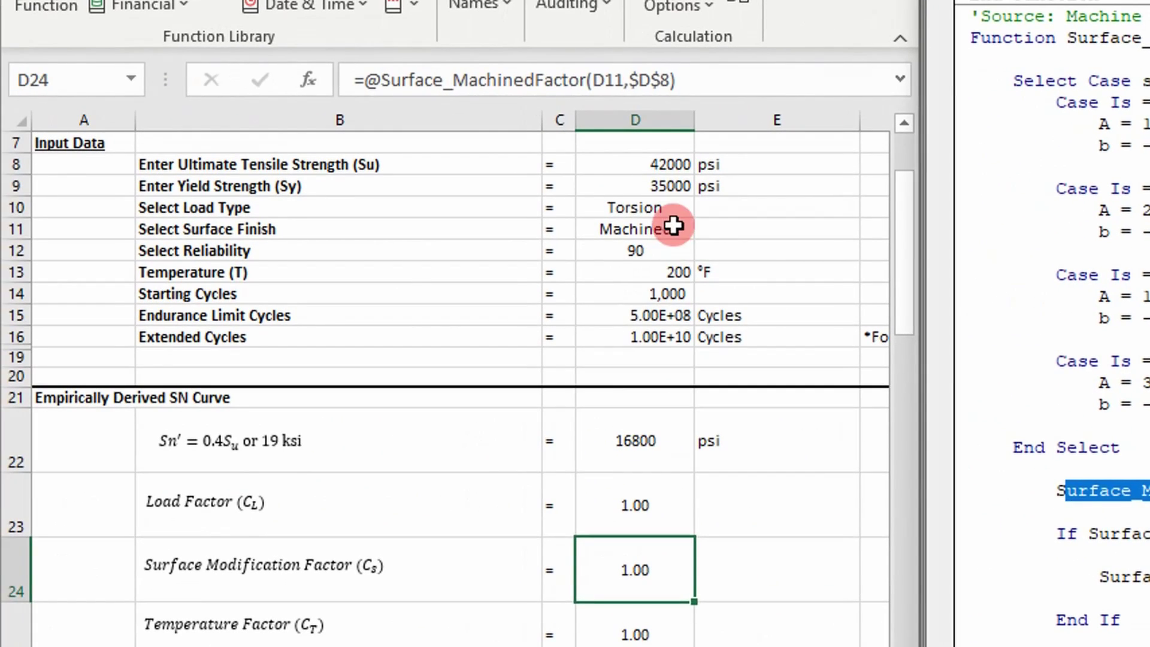
pyautogui.click(672, 226)
pyautogui.click(705, 229)
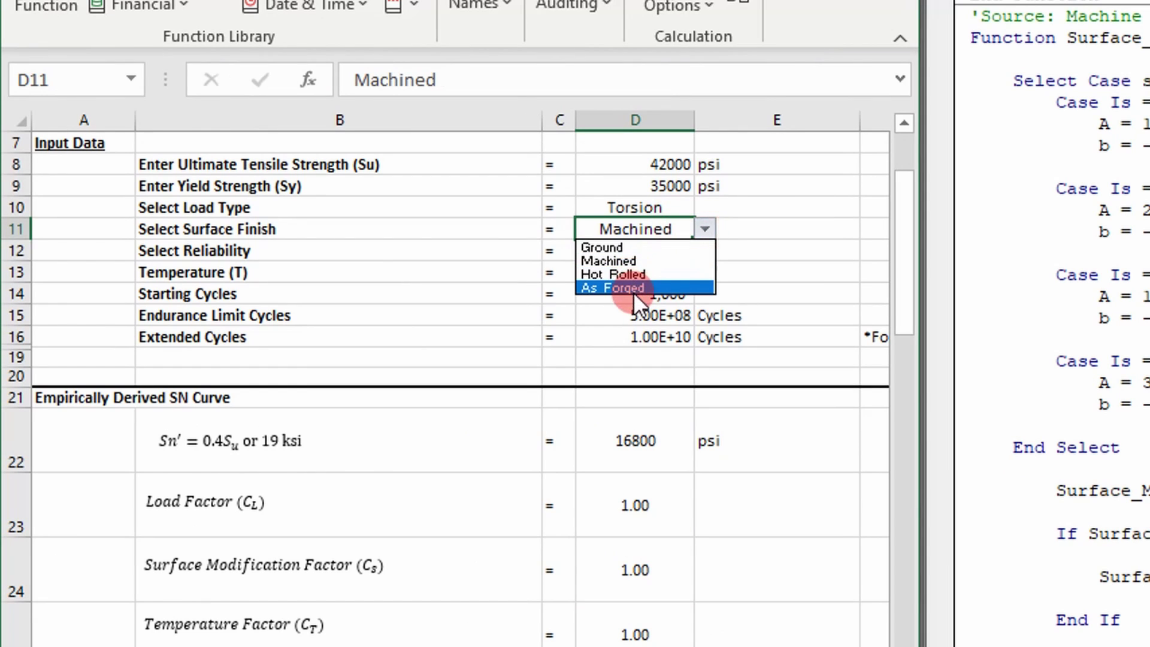
pyautogui.press('Escape')
pyautogui.scroll(-5, 1051, 324)
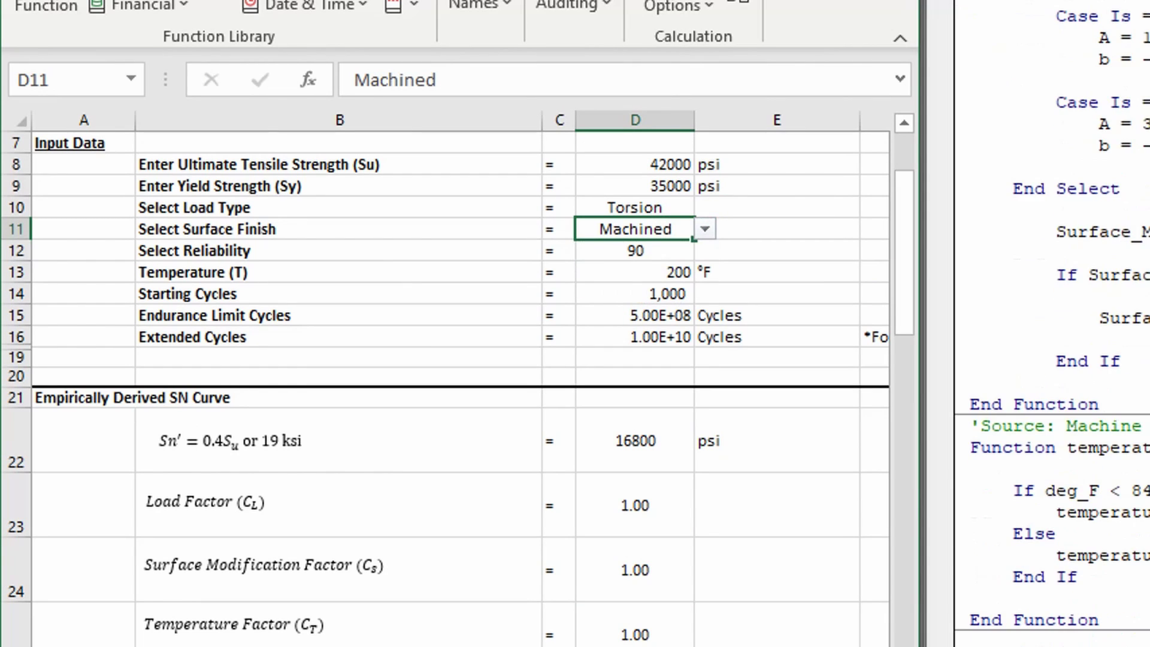
pyautogui.scroll(-1, 1051, 323)
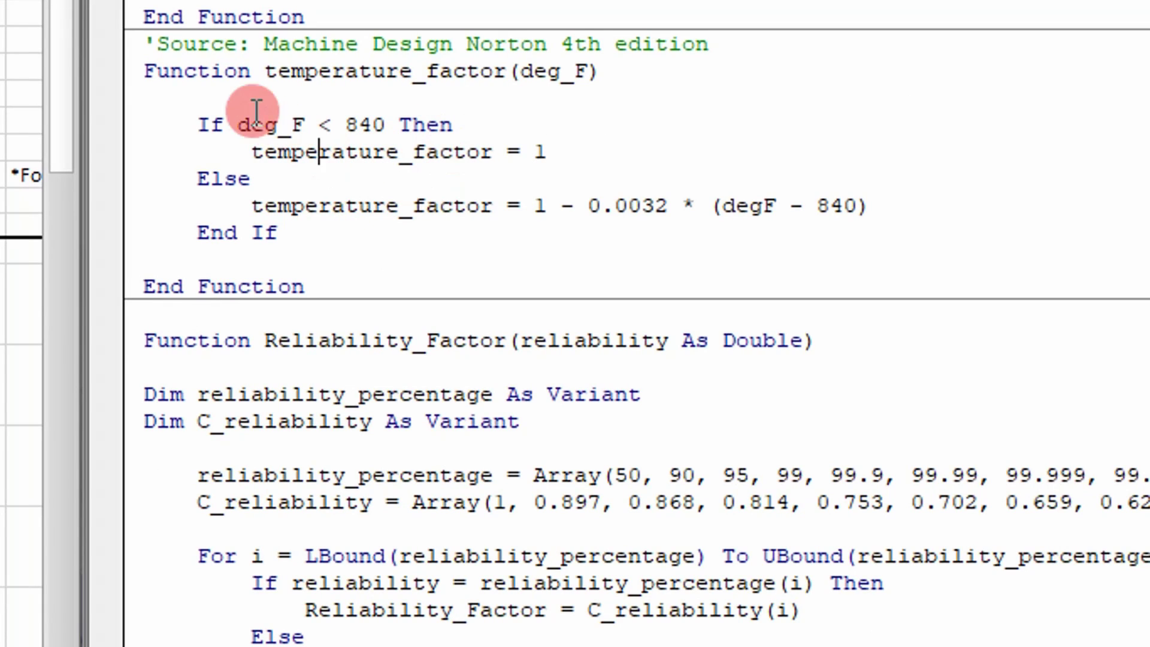
pyautogui.moveTo(159, 70); pyautogui.dragTo(222, 206)
pyautogui.click(905, 222)
pyautogui.scroll(-1, 223, 198)
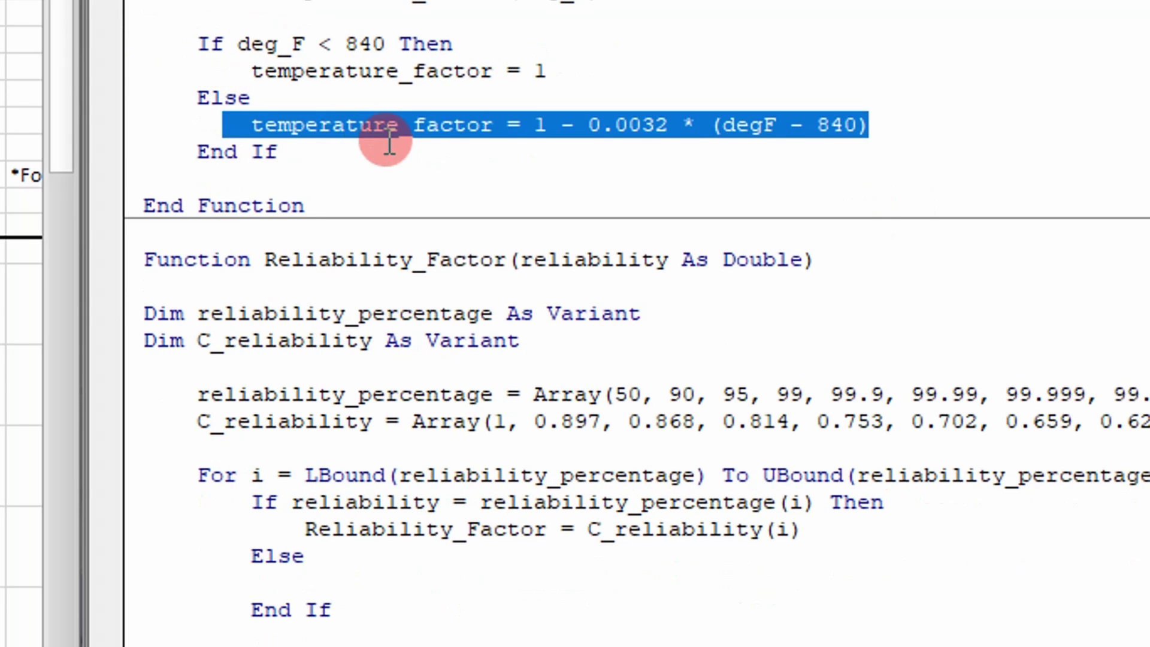
pyautogui.scroll(-2, 300, 231)
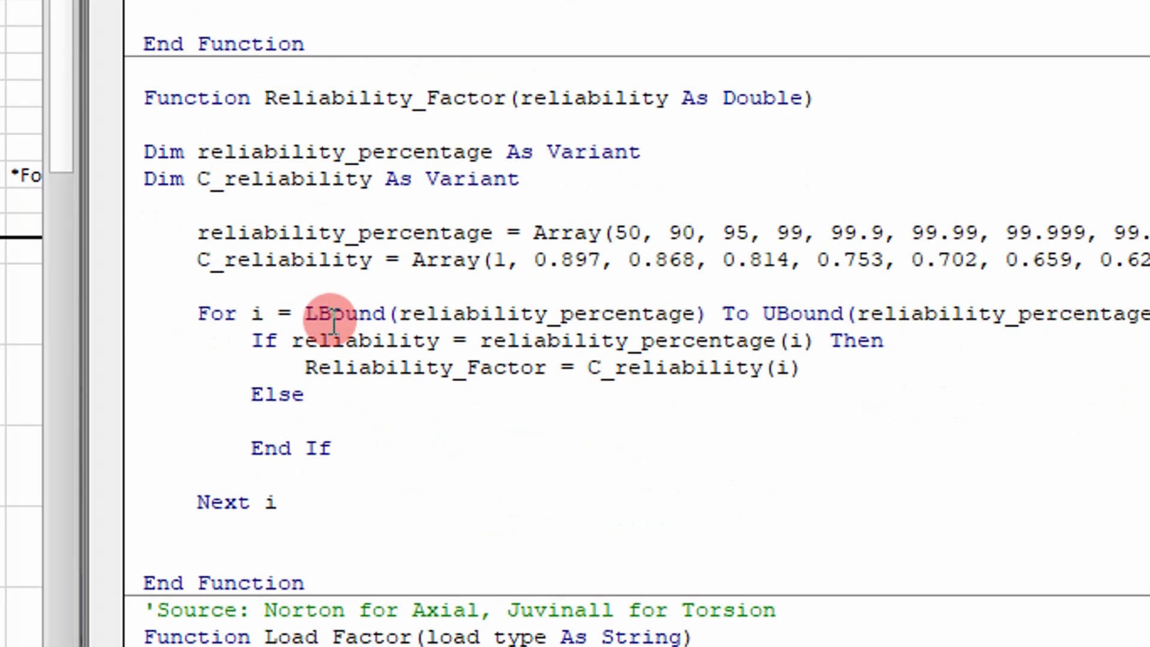
pyautogui.moveTo(156, 612); pyautogui.dragTo(156, 612)
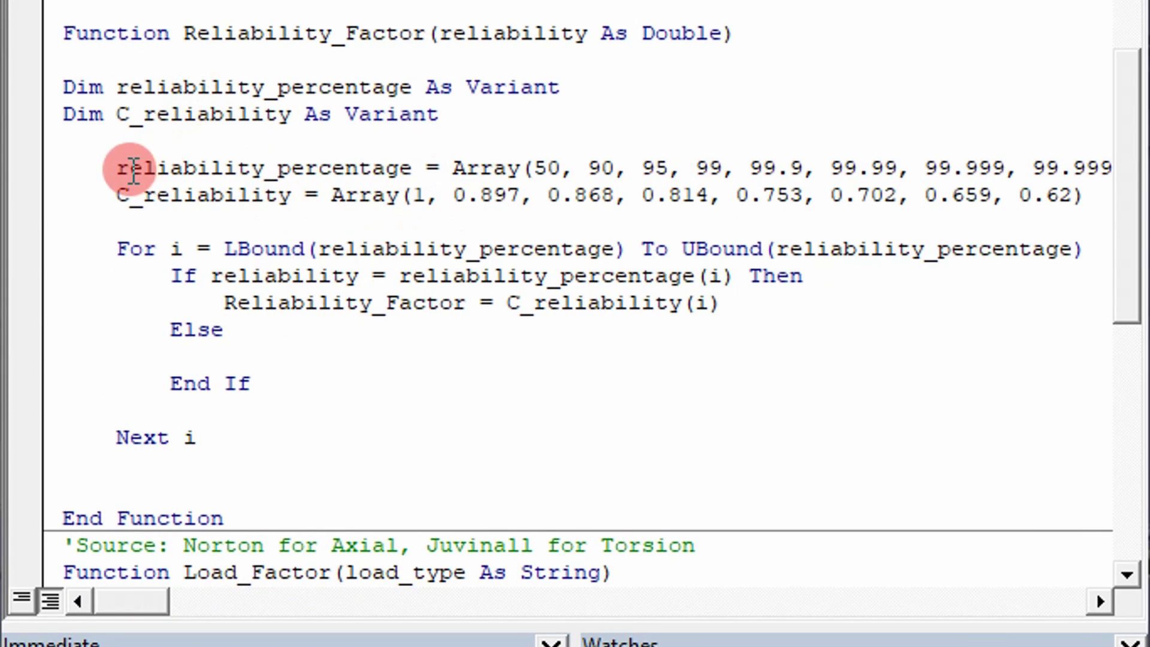
pyautogui.moveTo(133, 169); pyautogui.dragTo(184, 169)
pyautogui.click(160, 170)
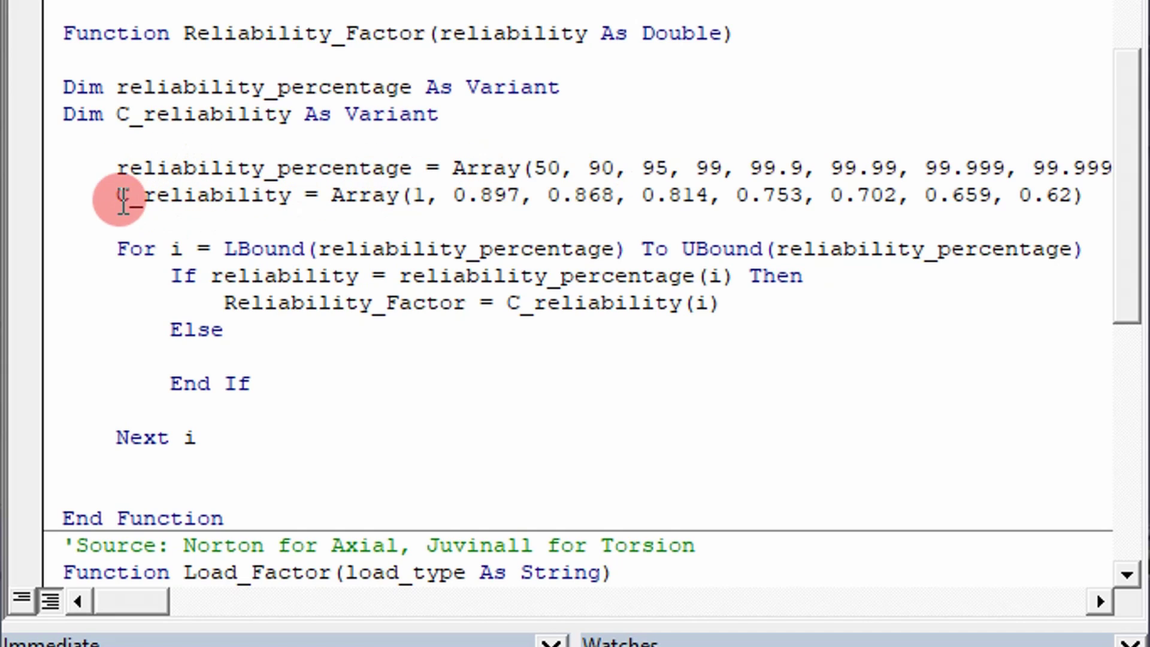
pyautogui.moveTo(120, 195); pyautogui.dragTo(315, 198)
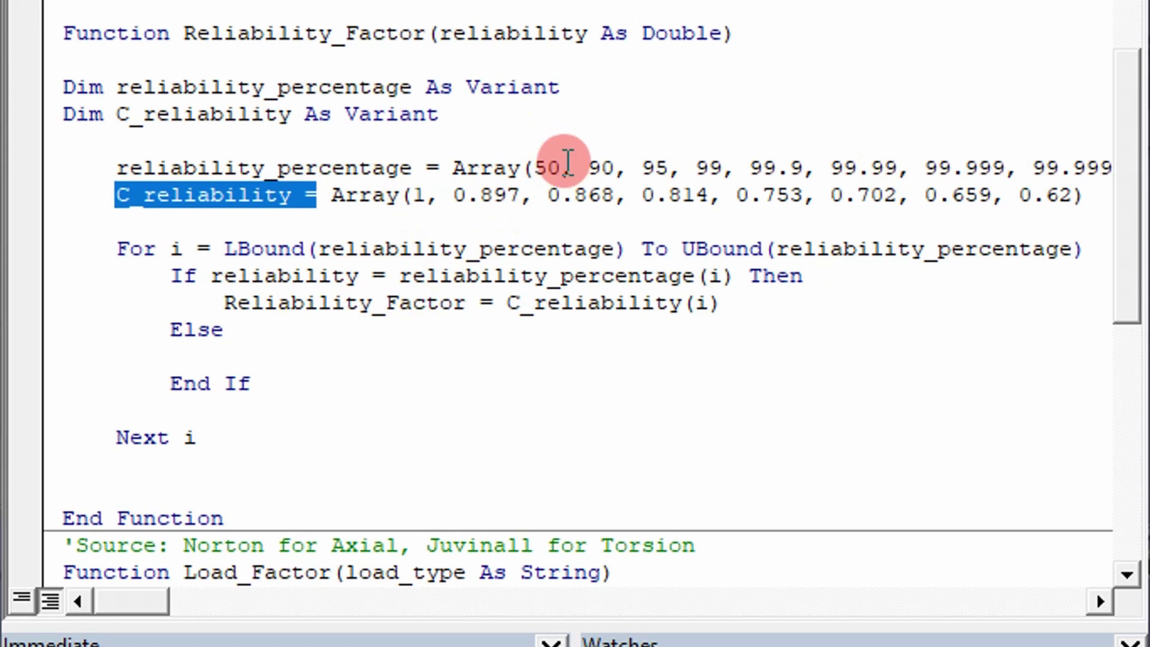
pyautogui.moveTo(571, 167); pyautogui.dragTo(533, 164)
pyautogui.doubleClick(418, 195)
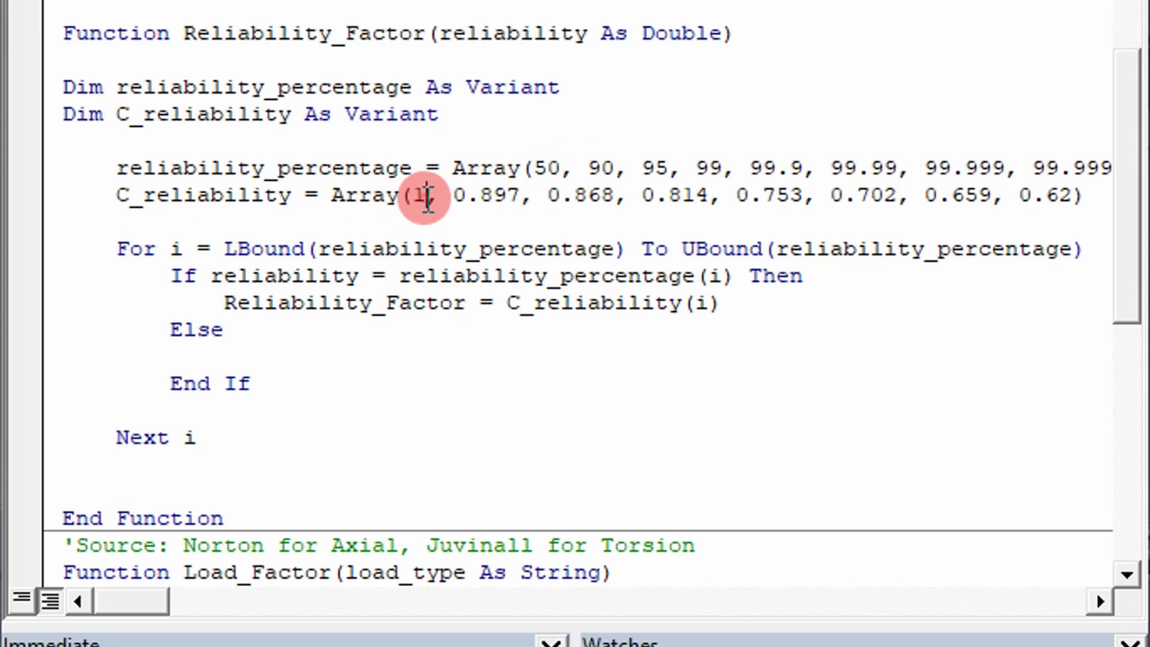
pyautogui.doubleClick(604, 168)
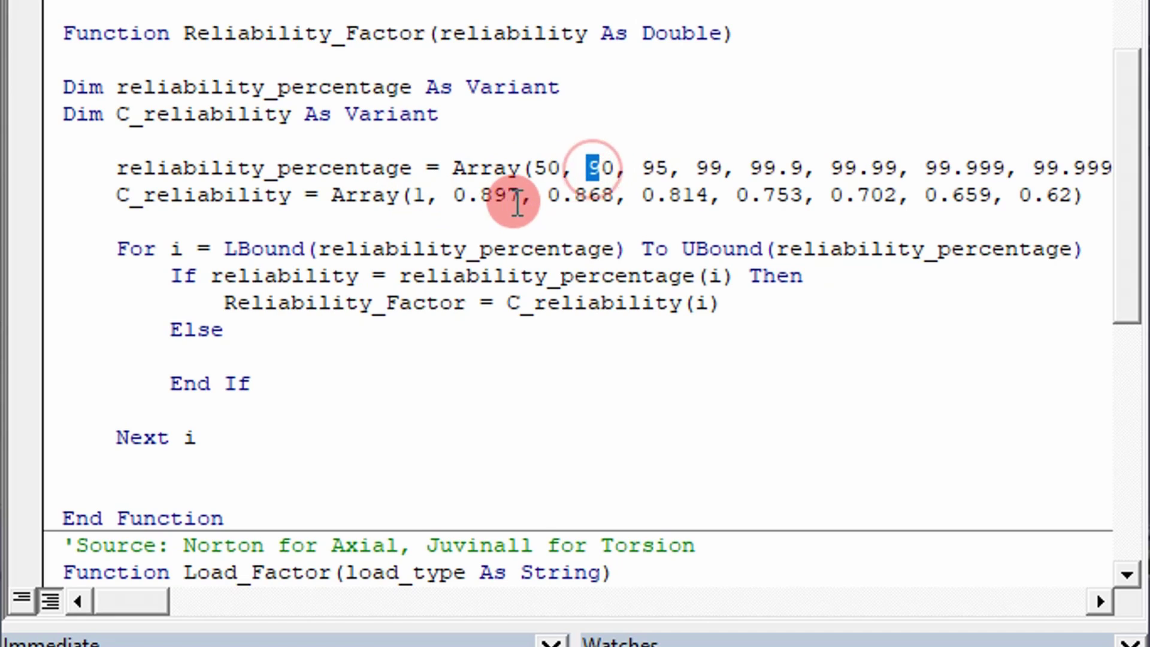
pyautogui.moveTo(466, 196); pyautogui.dragTo(519, 197)
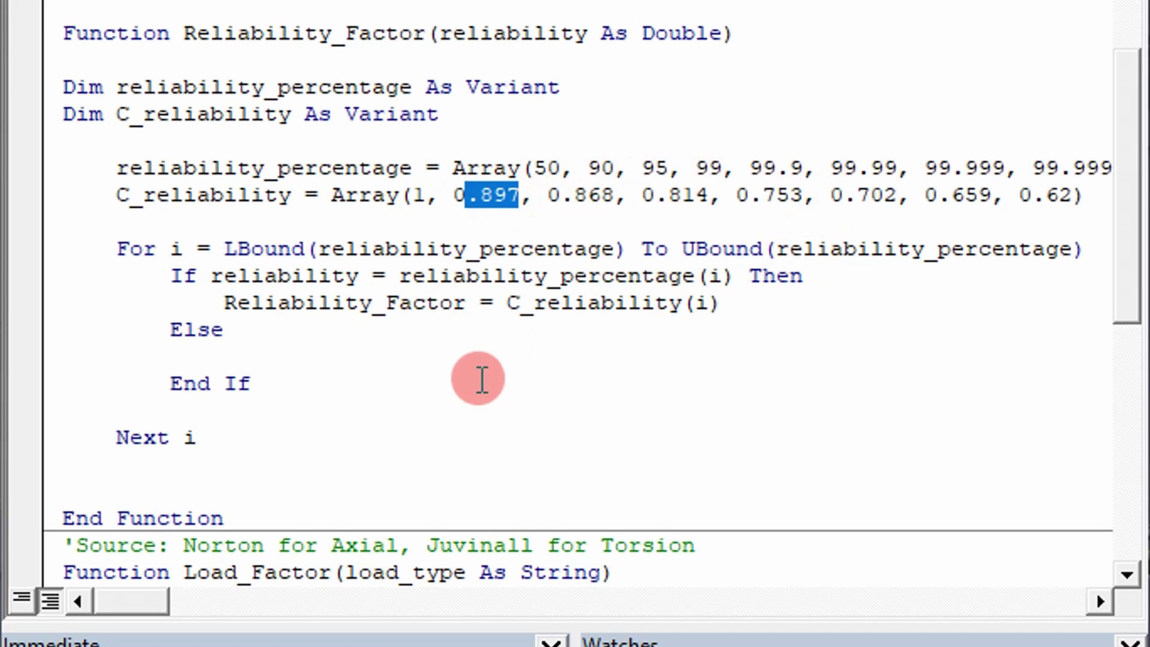
# Step: Inspect the reliability percentages available in D12 without changing the value
pyautogui.click(487, 33)
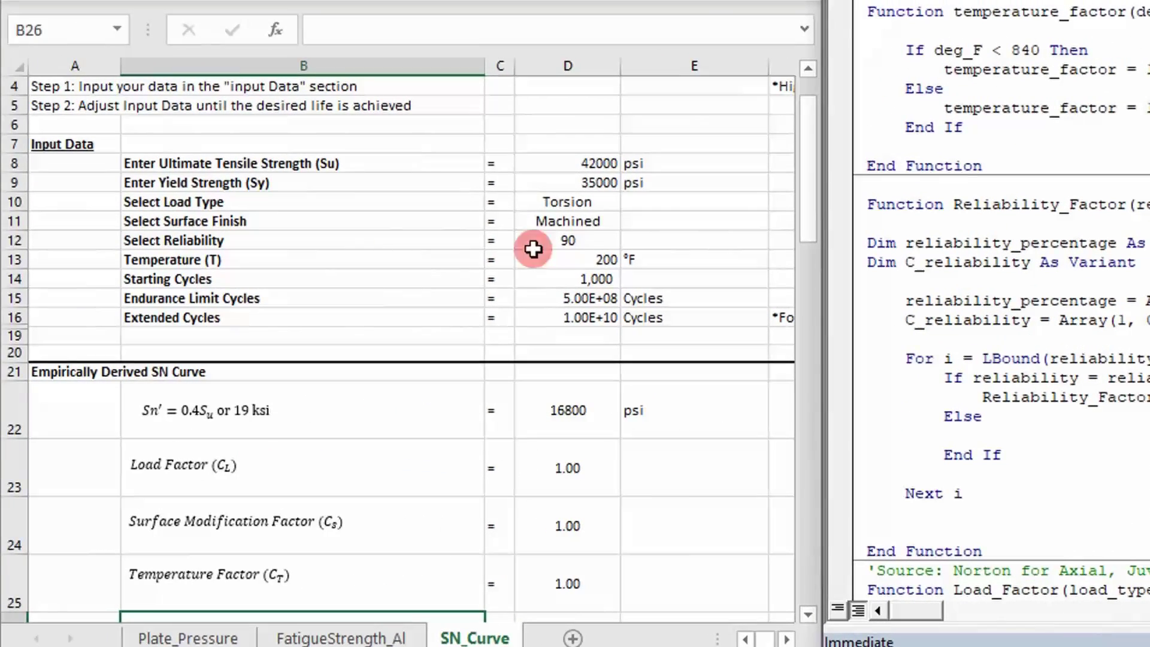
pyautogui.click(593, 242)
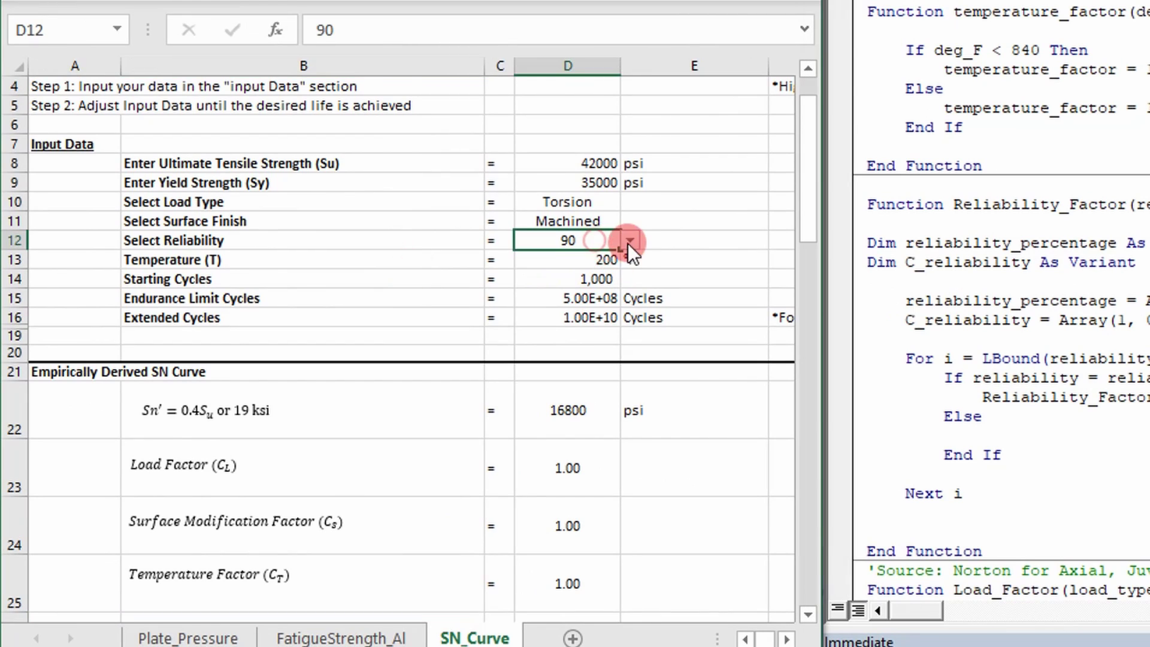
pyautogui.click(629, 241)
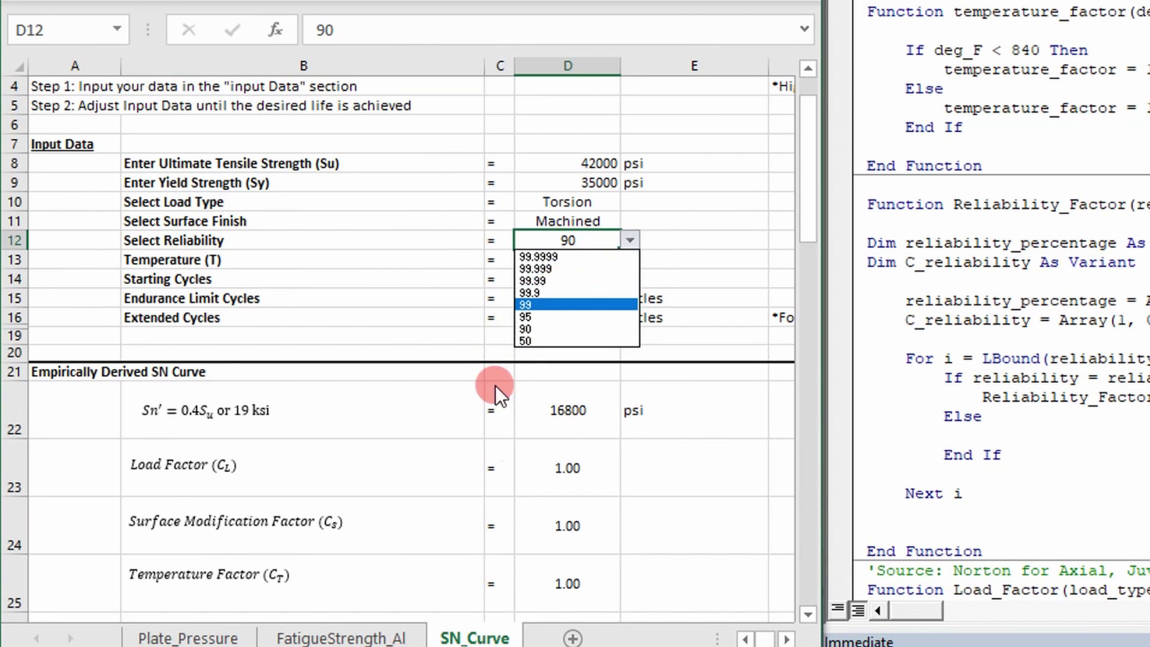
pyautogui.press('Escape')
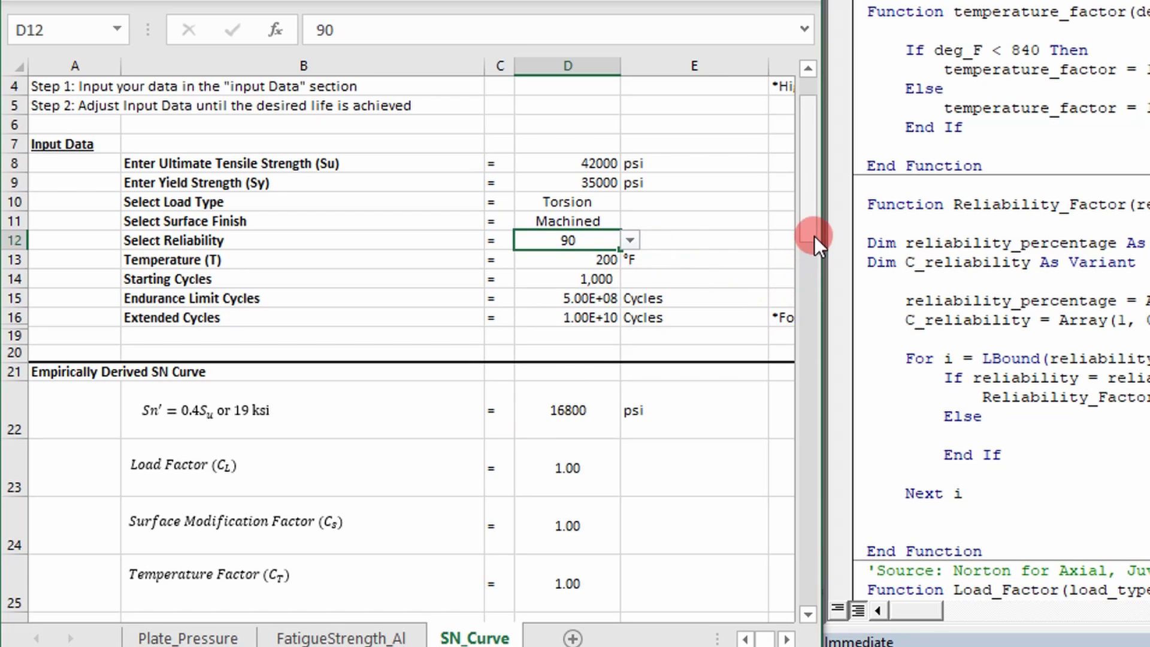
pyautogui.moveTo(814, 236); pyautogui.dragTo(801, 270)
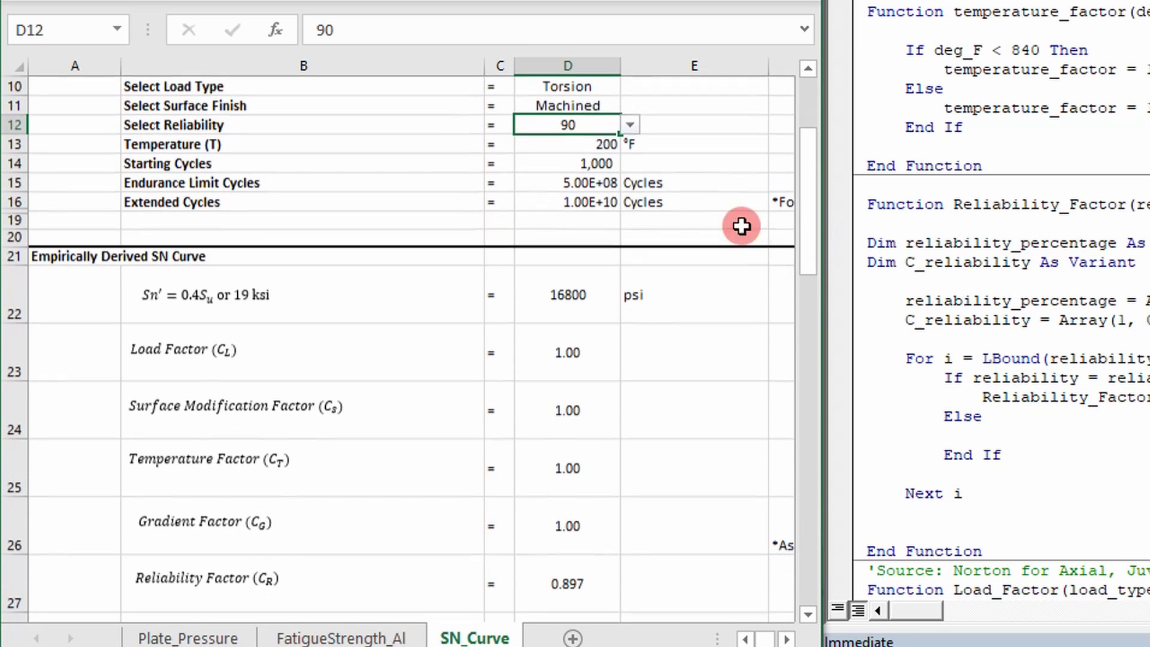
# Step: Set reliability to 99, then back to 90, and switch to the VBA editor with Alt+F11
pyautogui.click(630, 125)
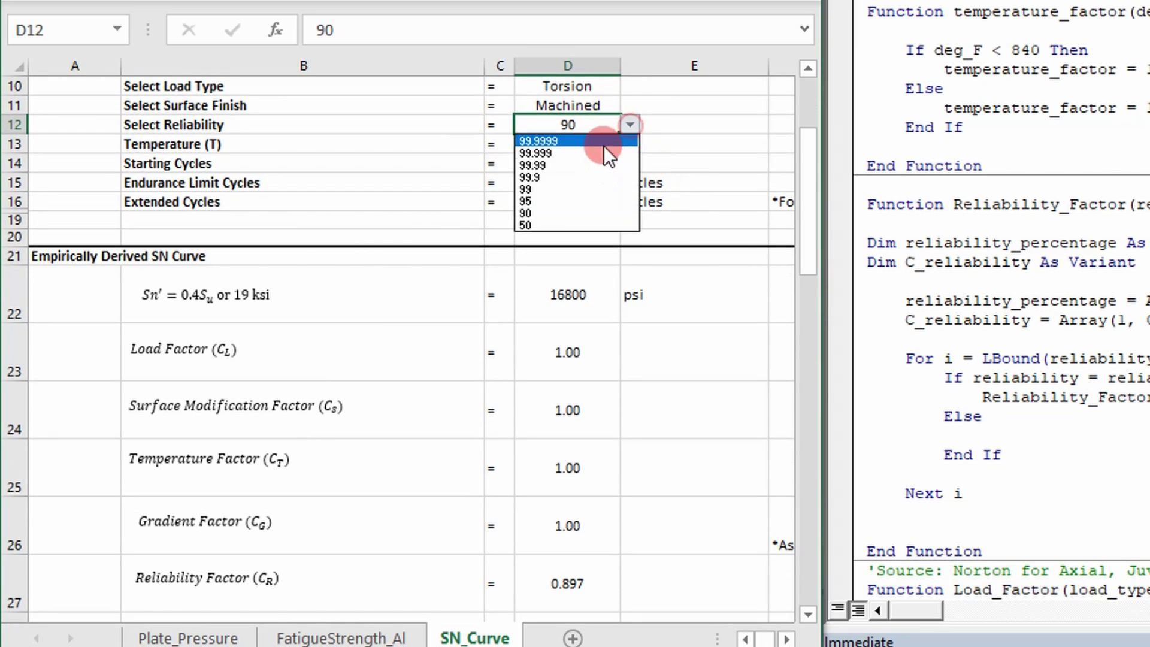
pyautogui.click(547, 190)
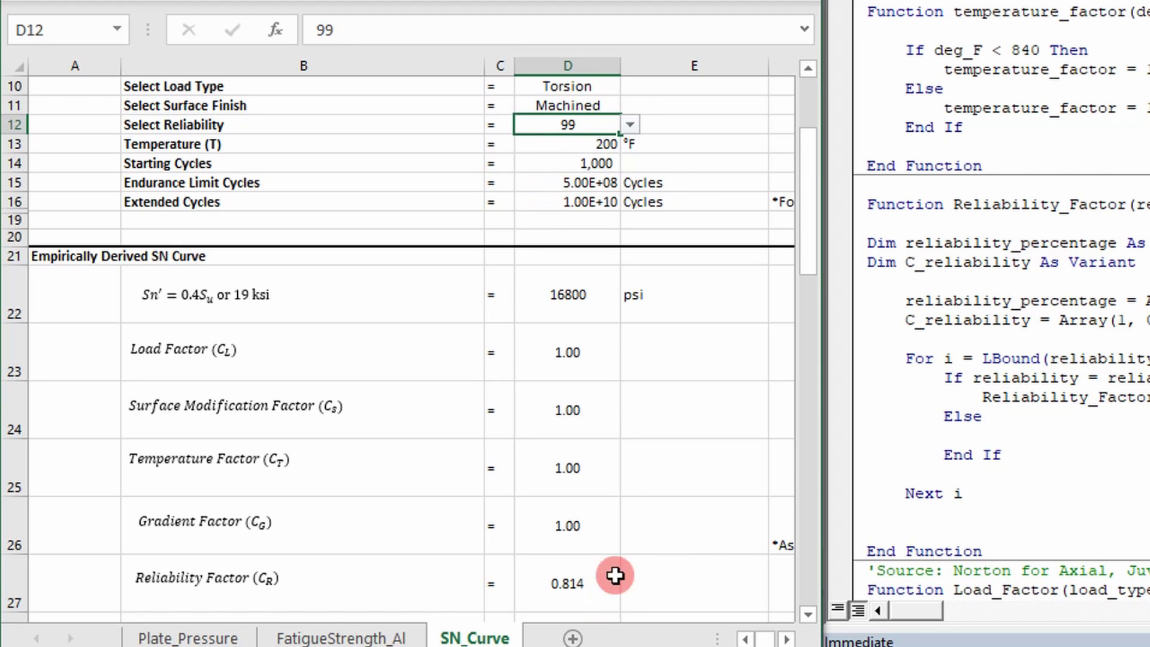
pyautogui.click(632, 123)
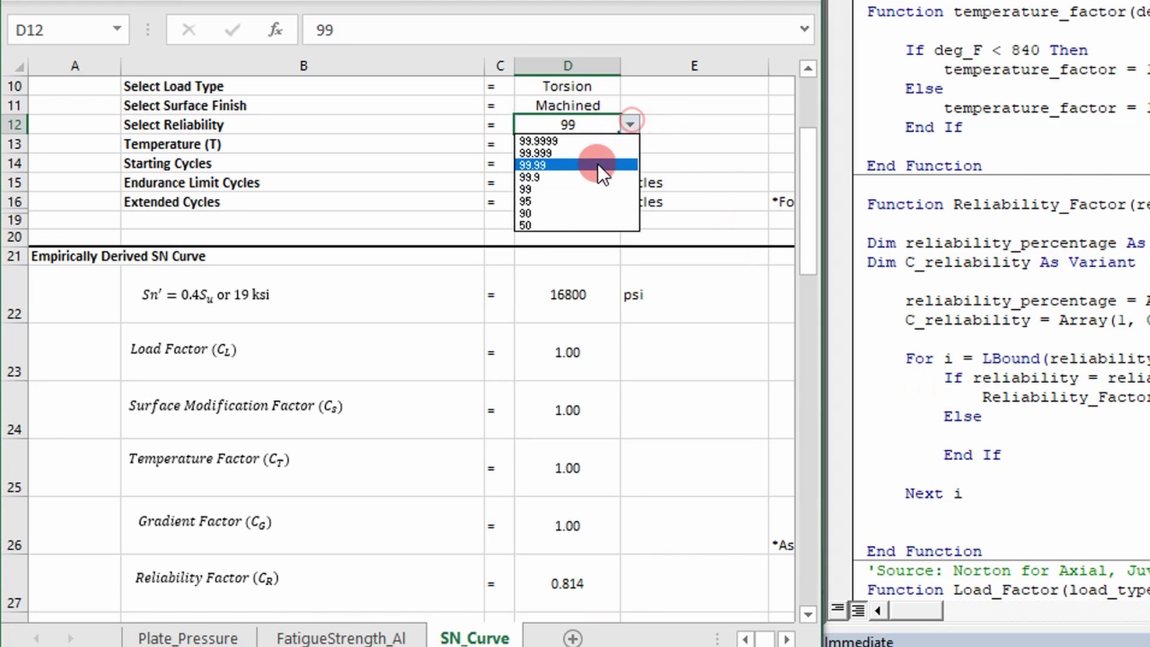
pyautogui.click(555, 214)
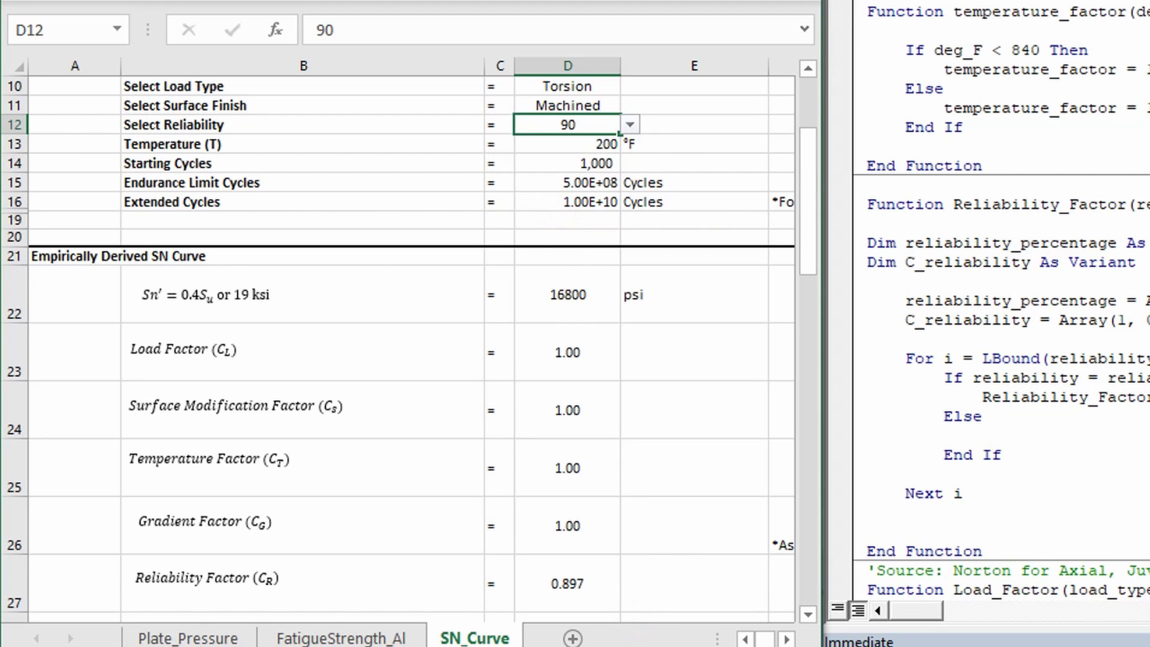
pyautogui.hotkey('alt', 'F11')
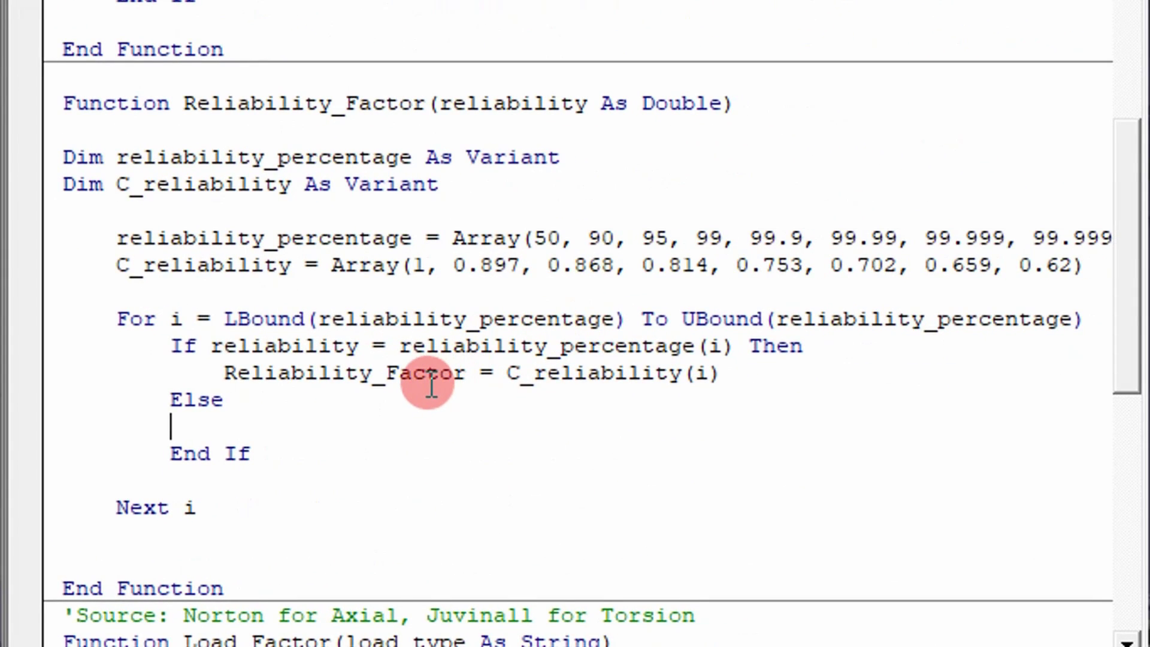
# Step: Change D10's load type from Torsion to Axial, dropping the Load Factor to 0.70
pyautogui.click(525, 458)
pyautogui.scroll(-1, 316, 451)
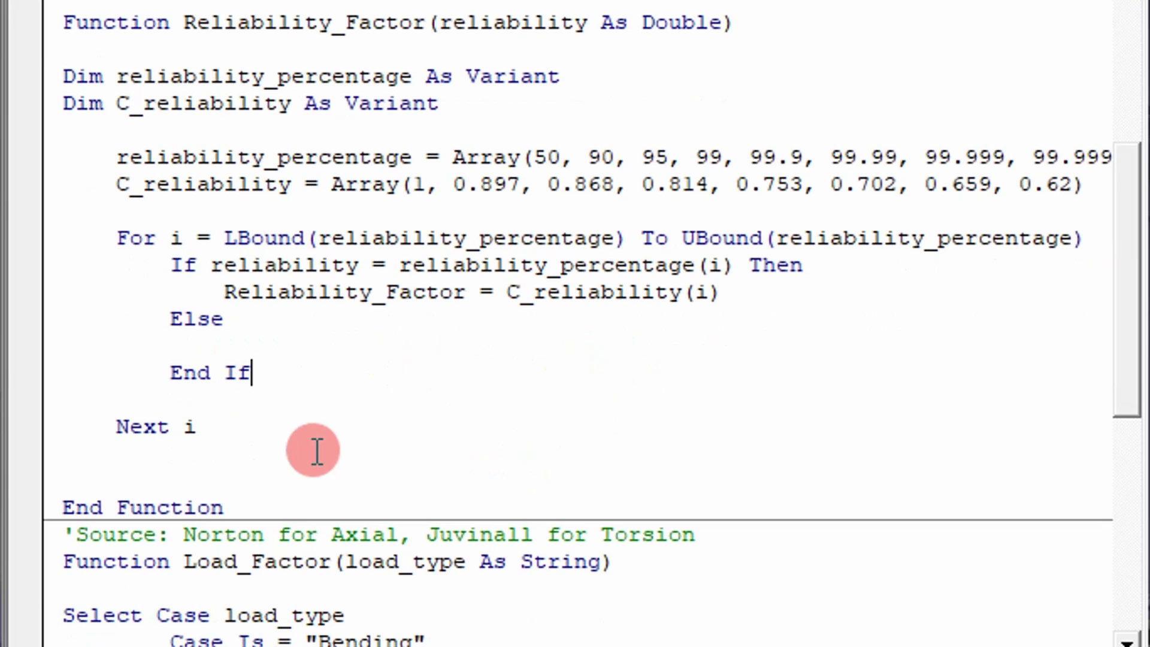
pyautogui.scroll(-3, 390, 336)
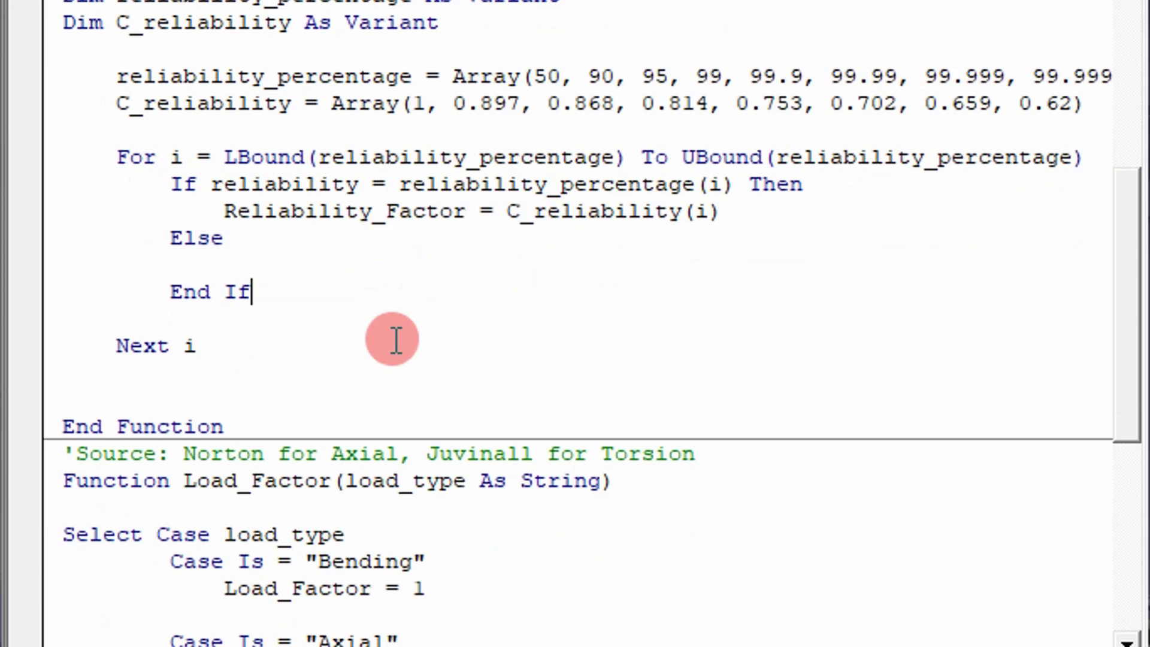
pyautogui.scroll(-2, 395, 332)
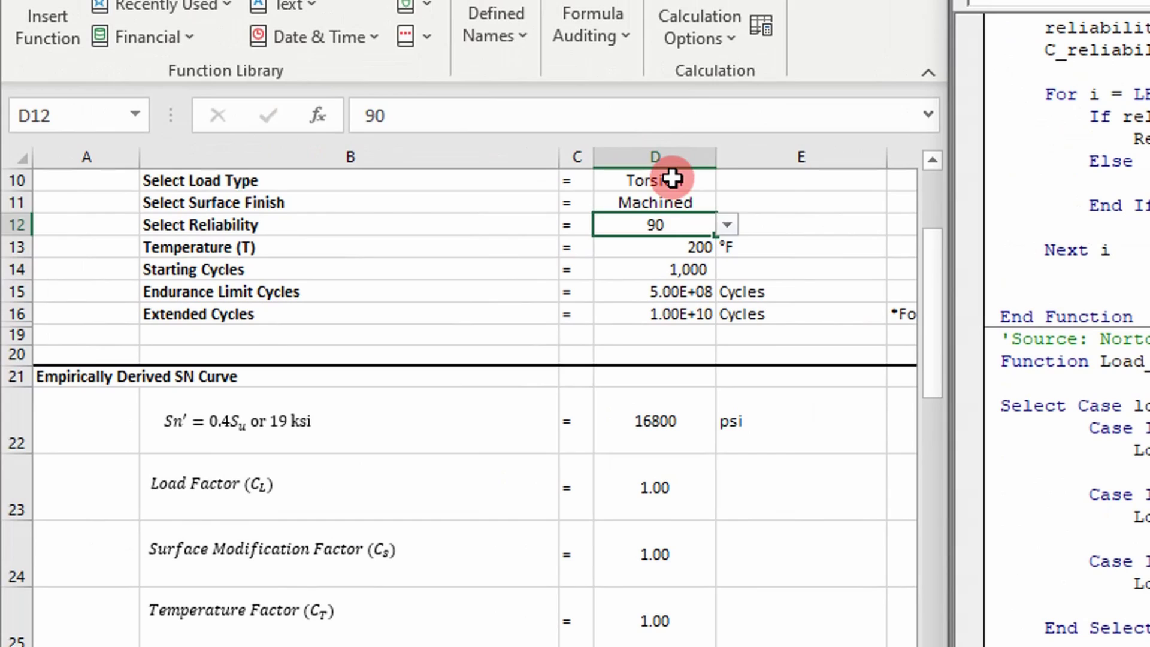
pyautogui.click(673, 178)
pyautogui.click(726, 180)
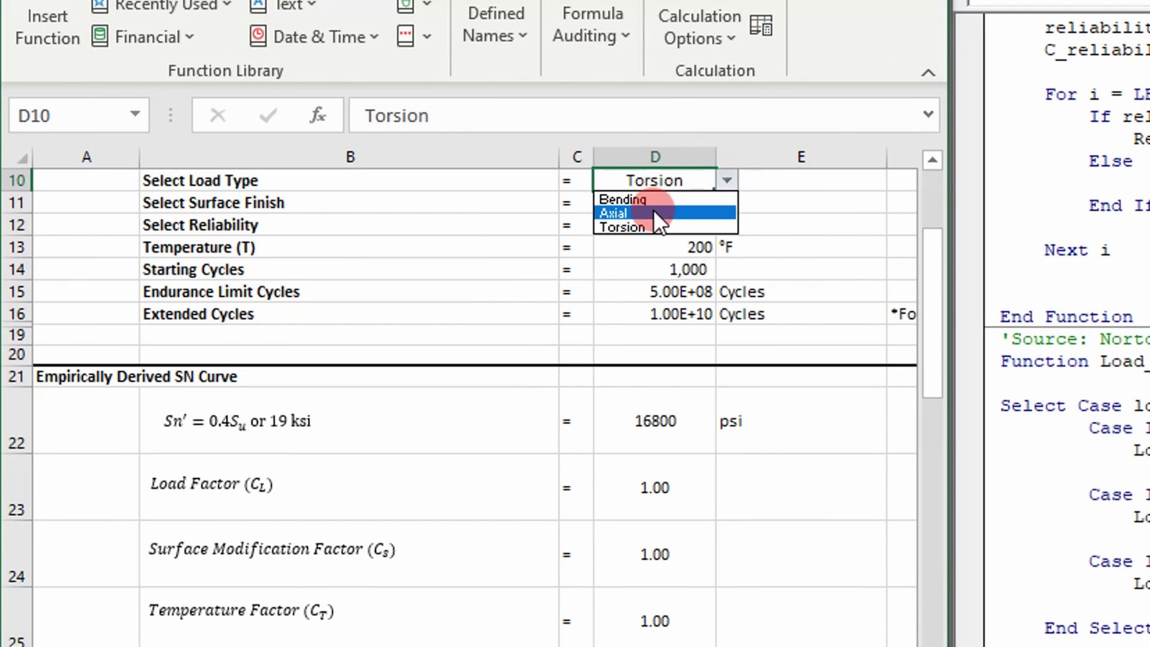
pyautogui.click(623, 213)
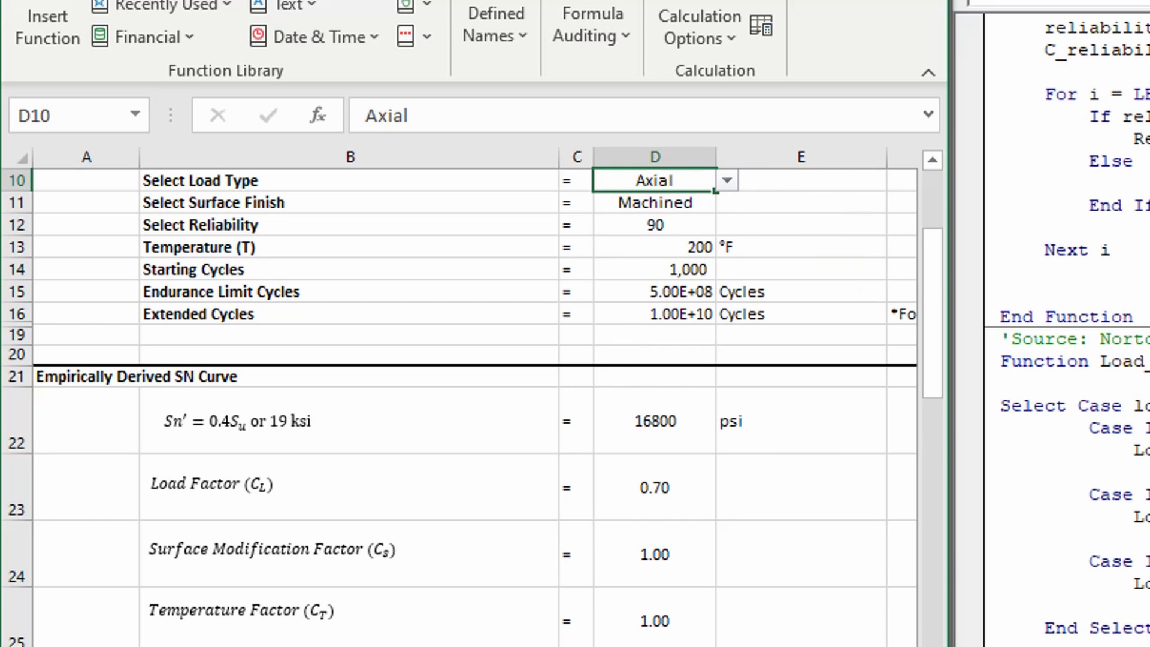
pyautogui.scroll(-4, 1066, 323)
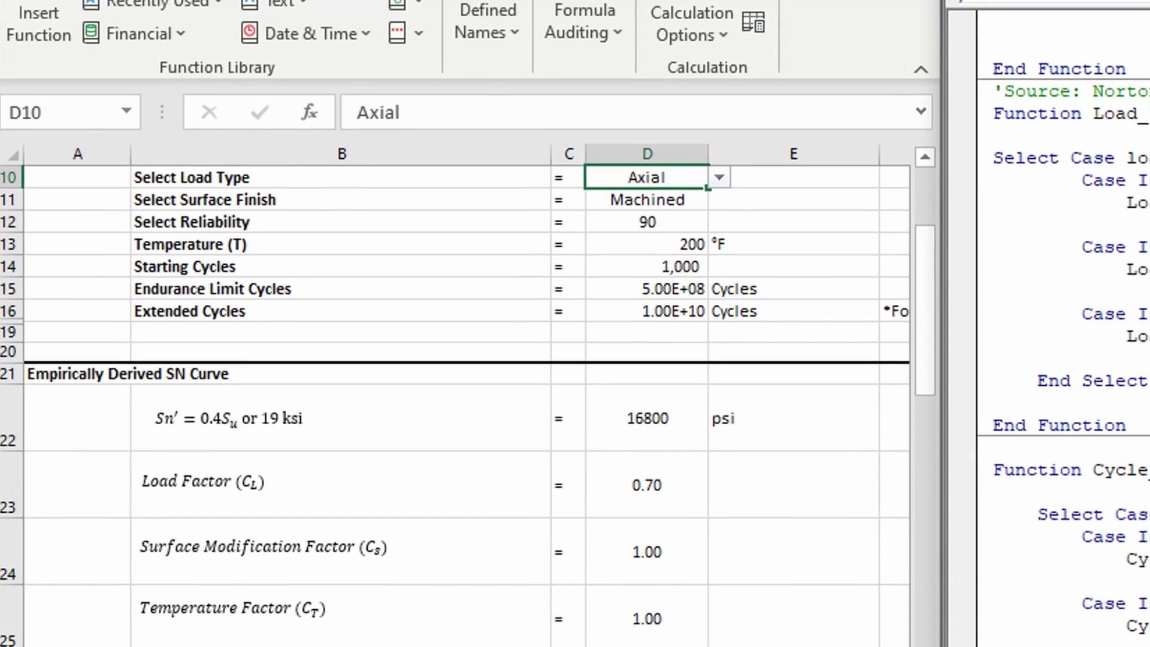
pyautogui.click(1142, 581)
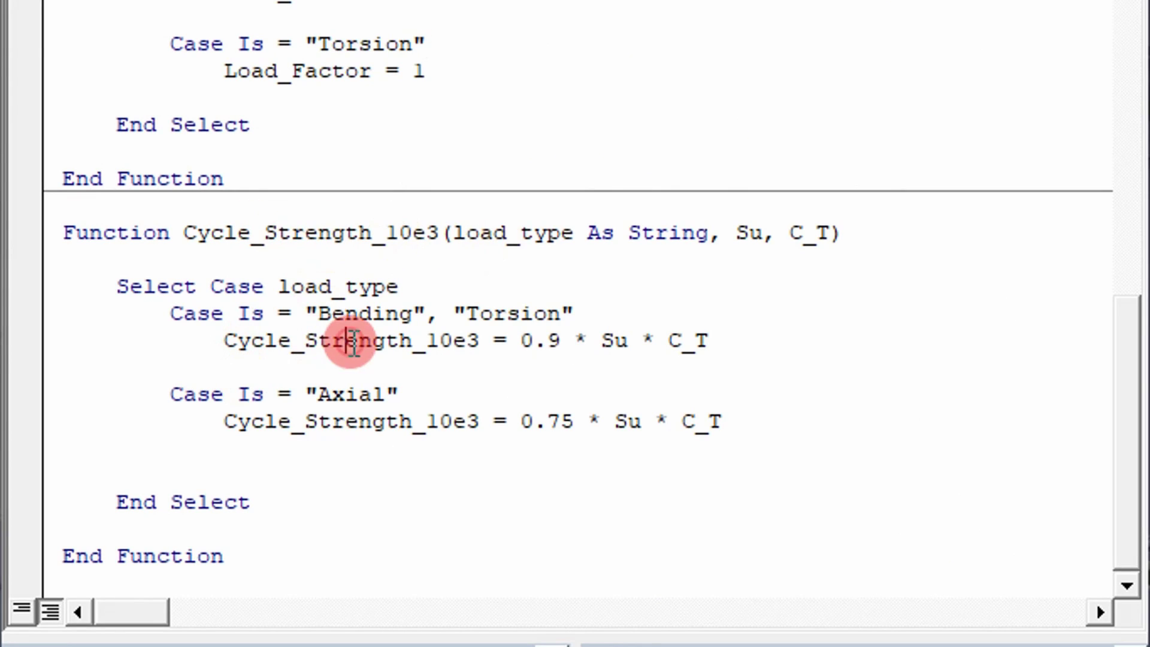
pyautogui.click(432, 444)
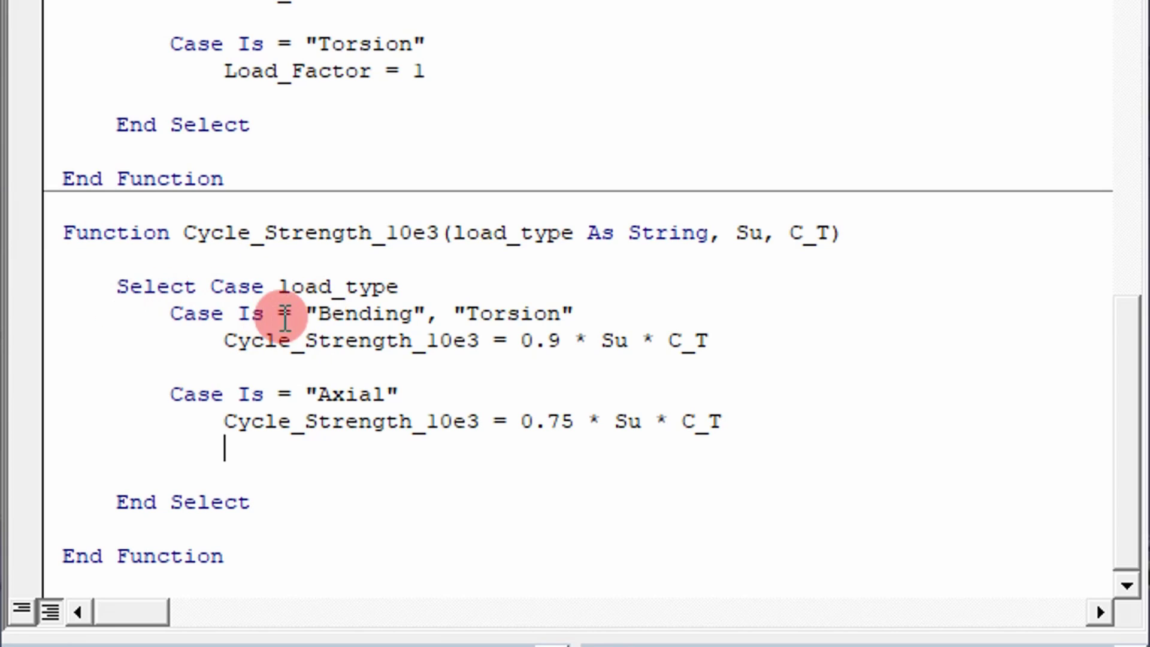
pyautogui.moveTo(506, 340); pyautogui.dragTo(707, 341)
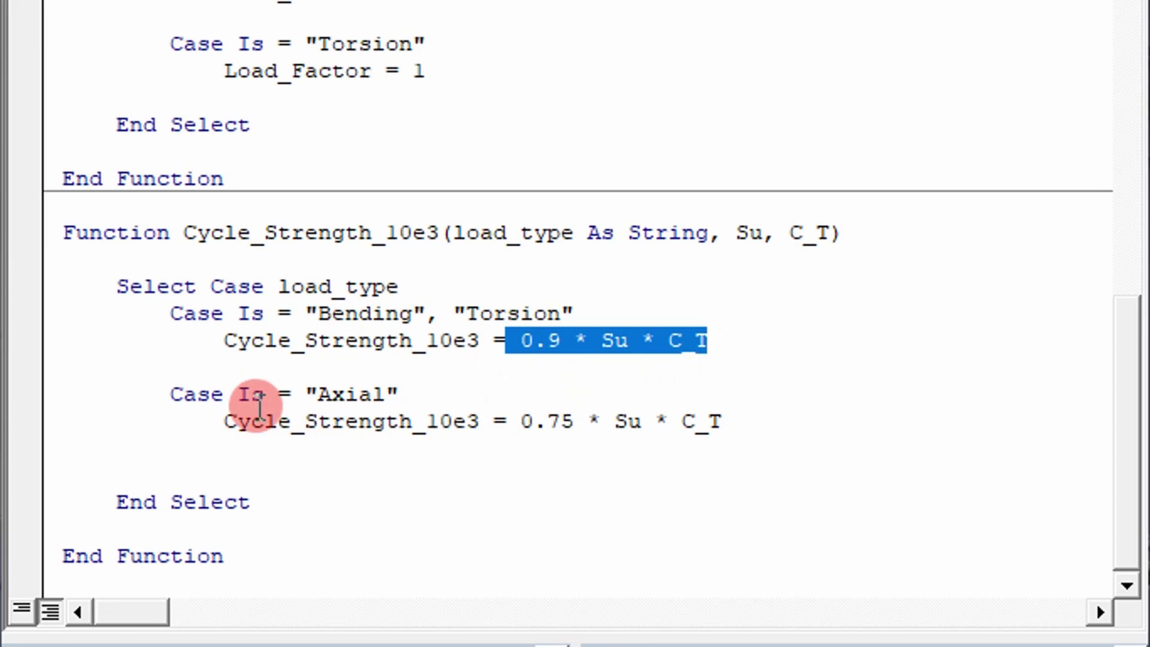
pyautogui.moveTo(479, 416); pyautogui.dragTo(737, 423)
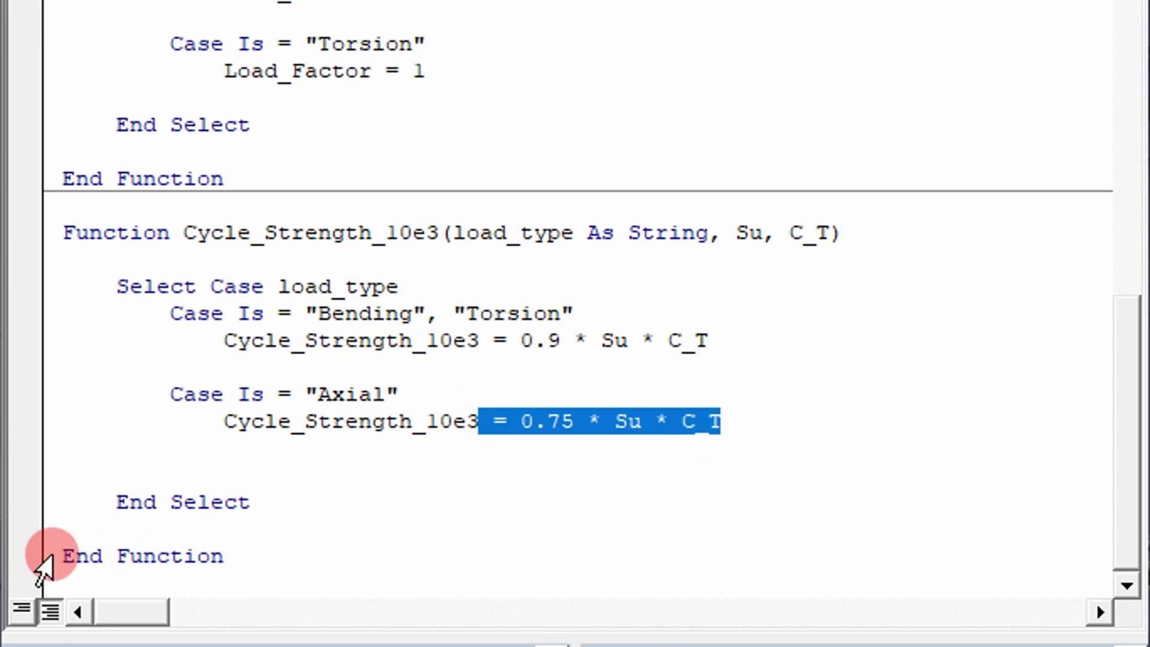
# Step: Maximize Excel, move the S-N Curve chart left, and switch to the FatigueStrength_Al sheet
pyautogui.scroll(10, 229, 455)
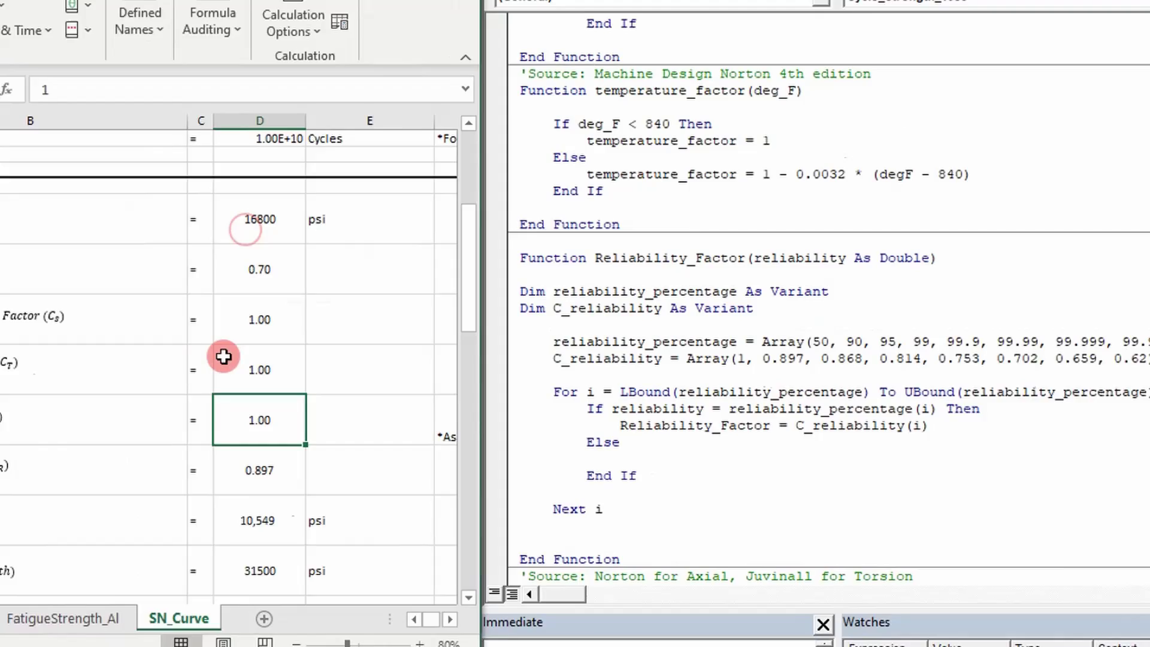
pyautogui.scroll(5, 224, 357)
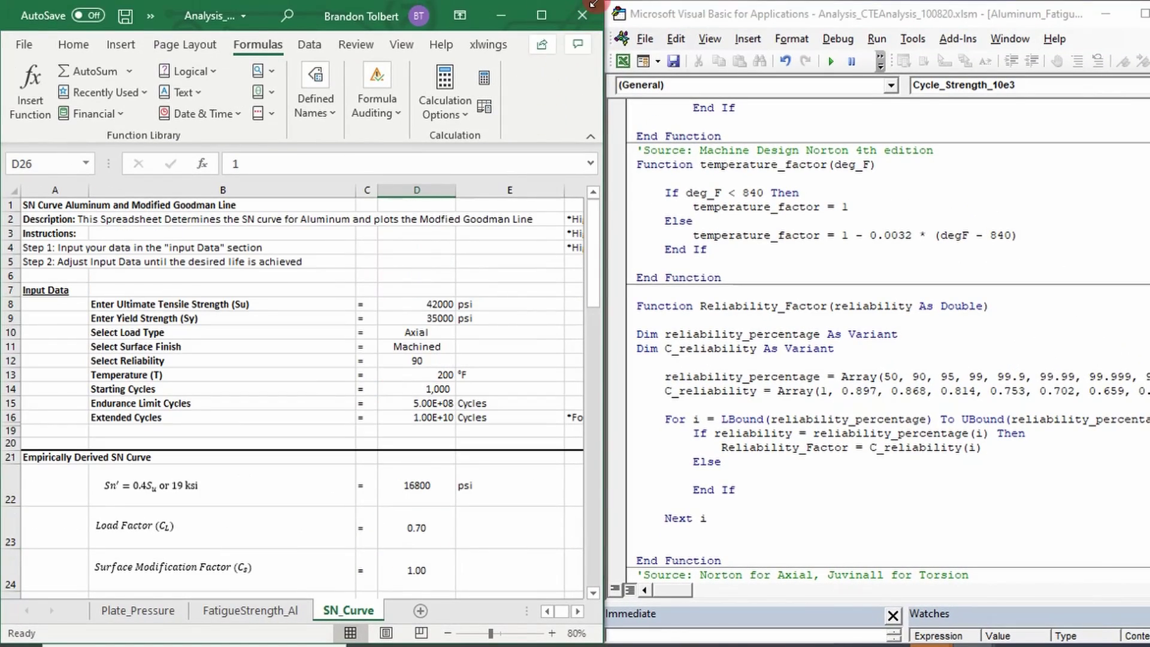
pyautogui.click(542, 15)
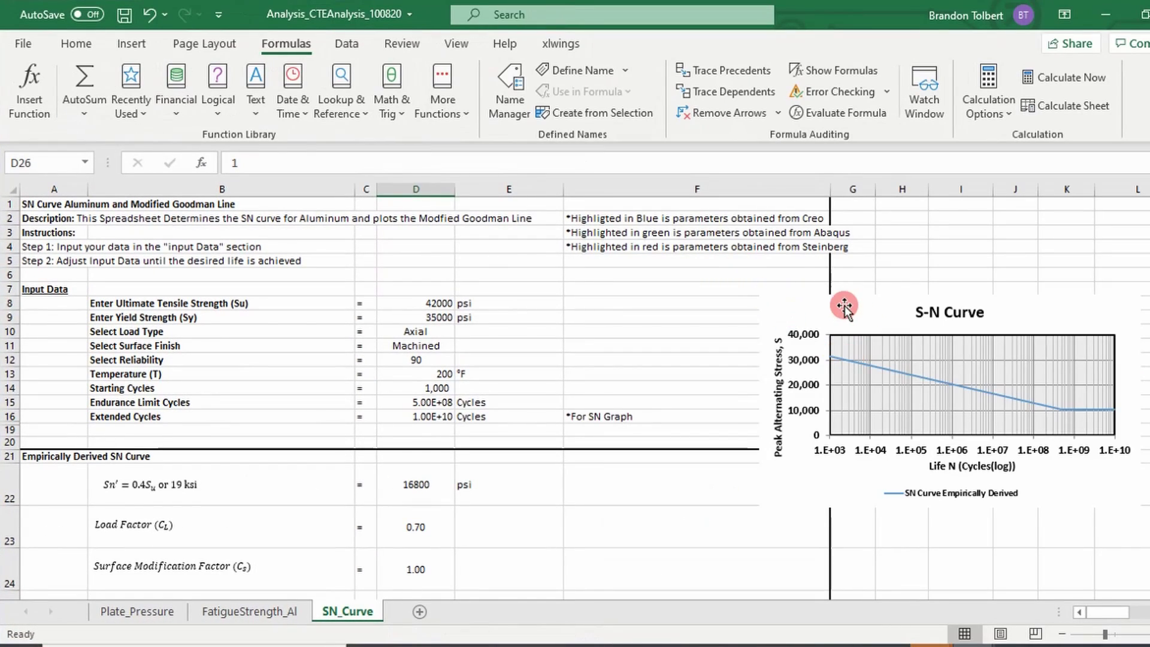
pyautogui.moveTo(845, 307); pyautogui.dragTo(531, 349)
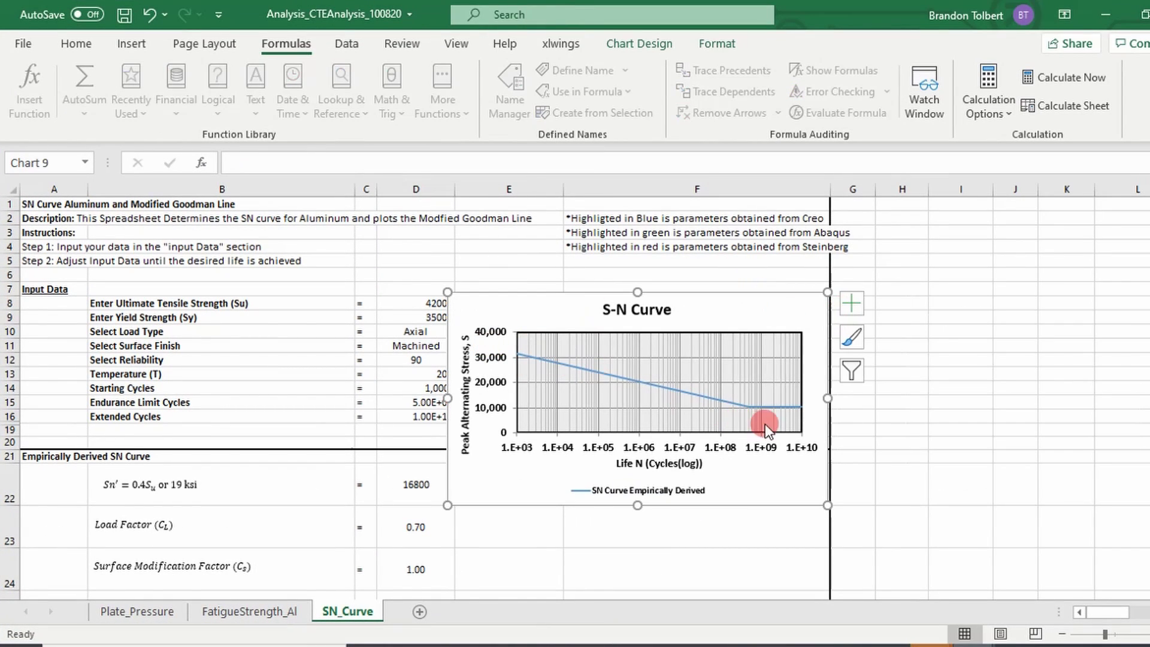
pyautogui.hotkey('ctrl', 'pageup')
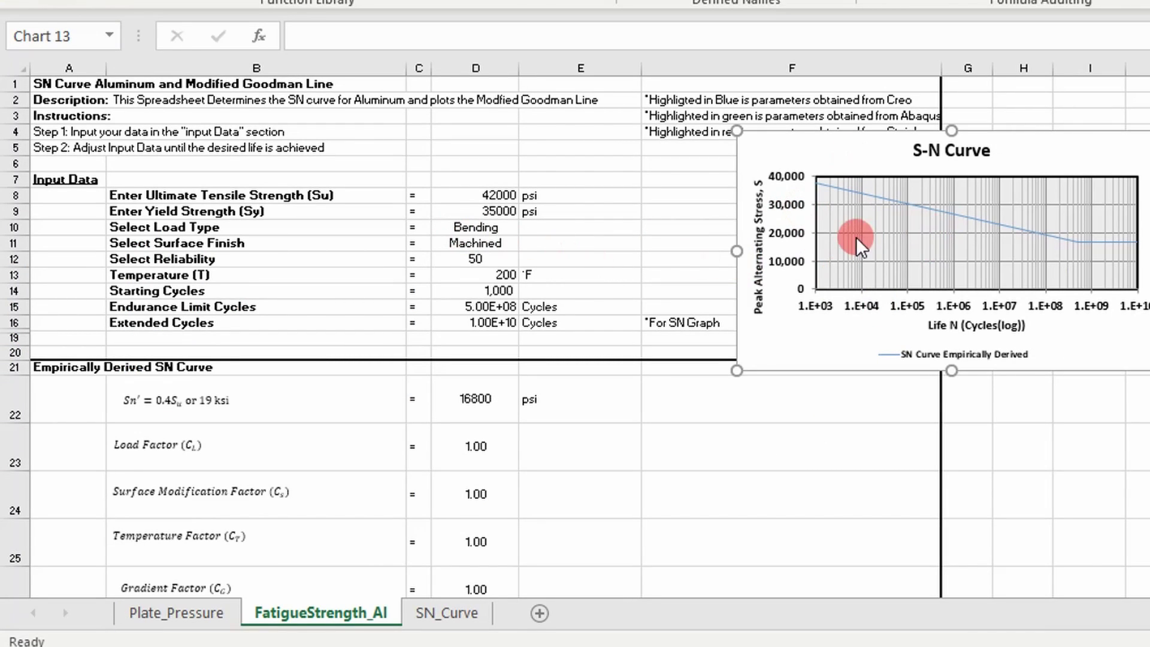
# Step: Set the load type to Axial and try Hot_Rolled finish, checking the D24 surface factor
pyautogui.click(502, 229)
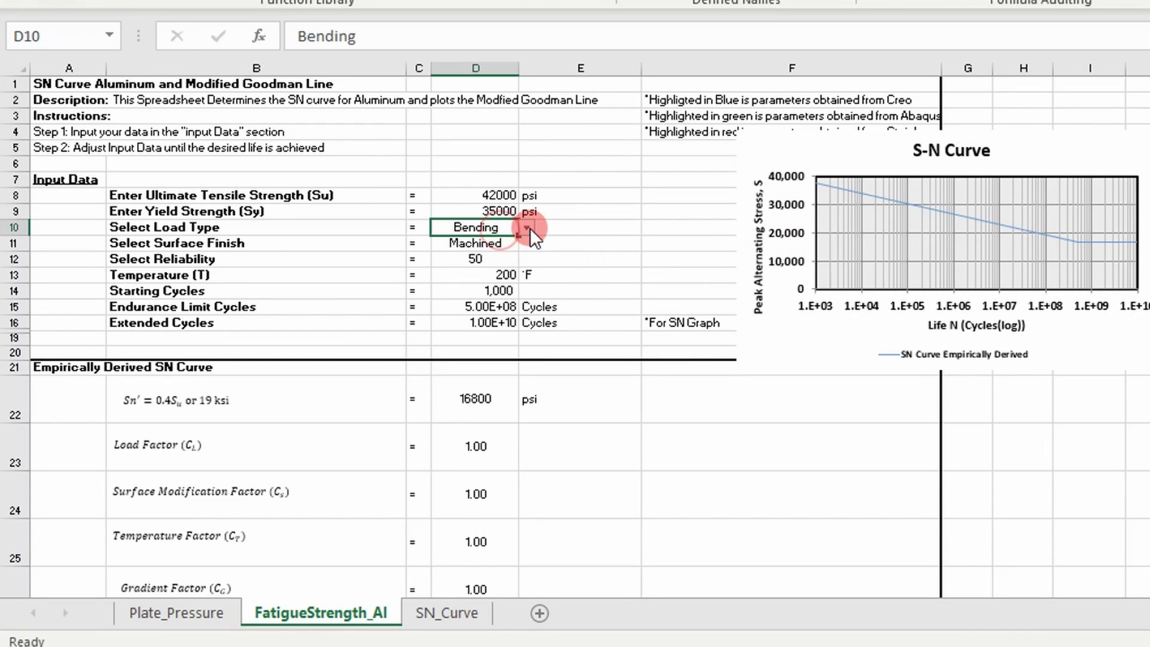
pyautogui.click(527, 227)
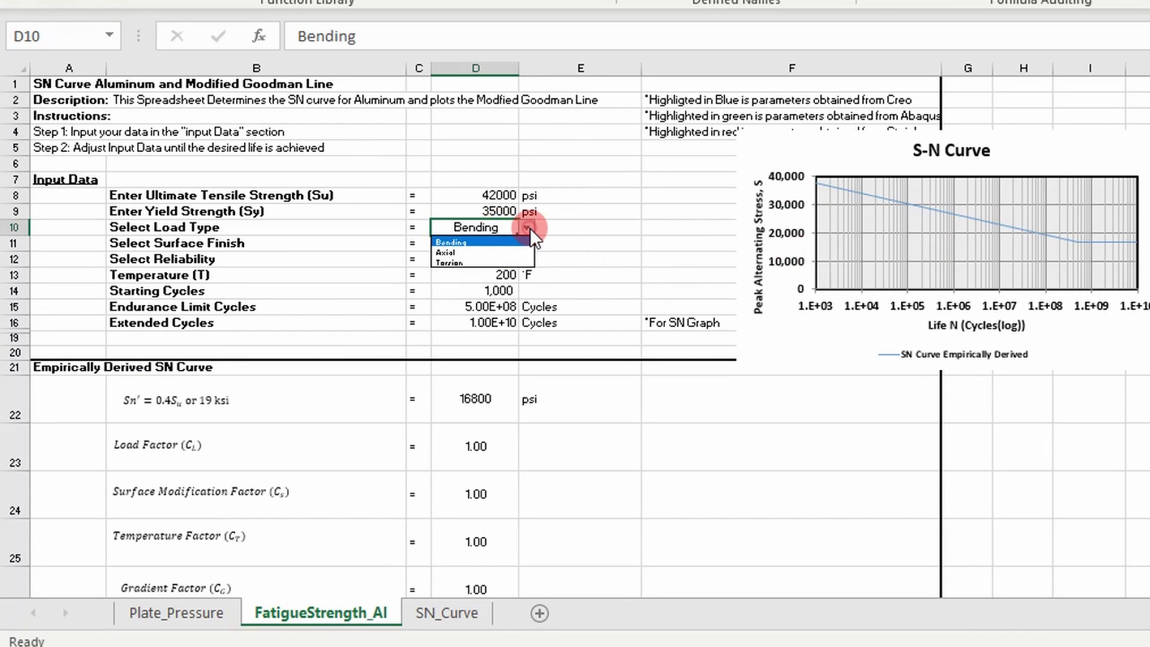
pyautogui.click(498, 252)
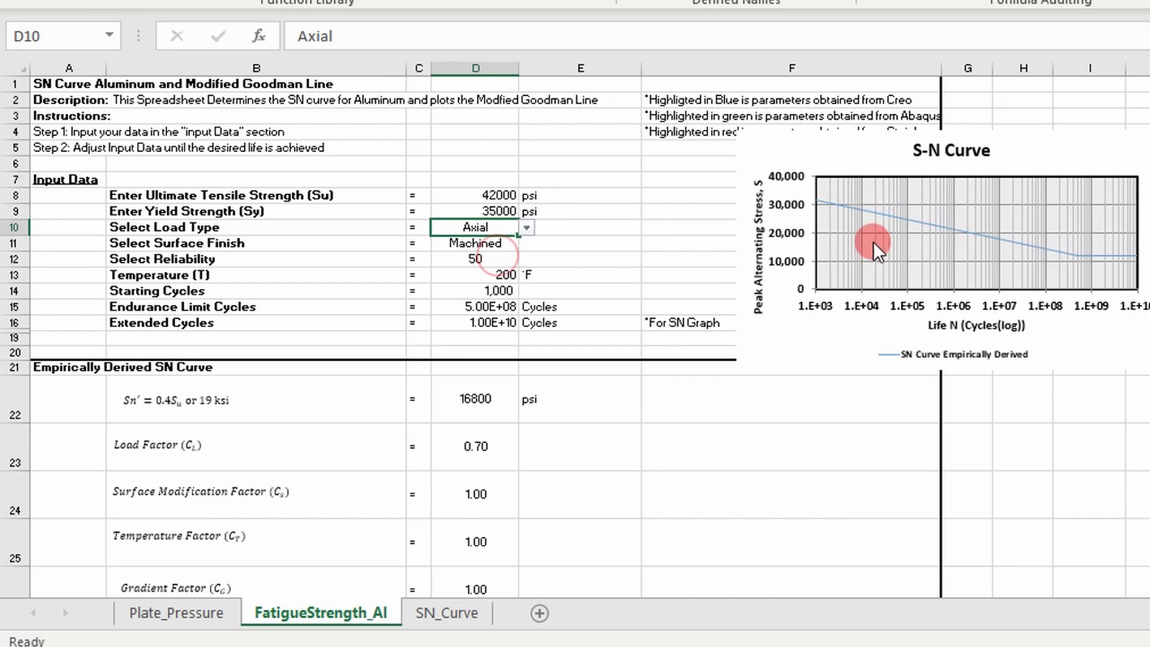
pyautogui.click(510, 245)
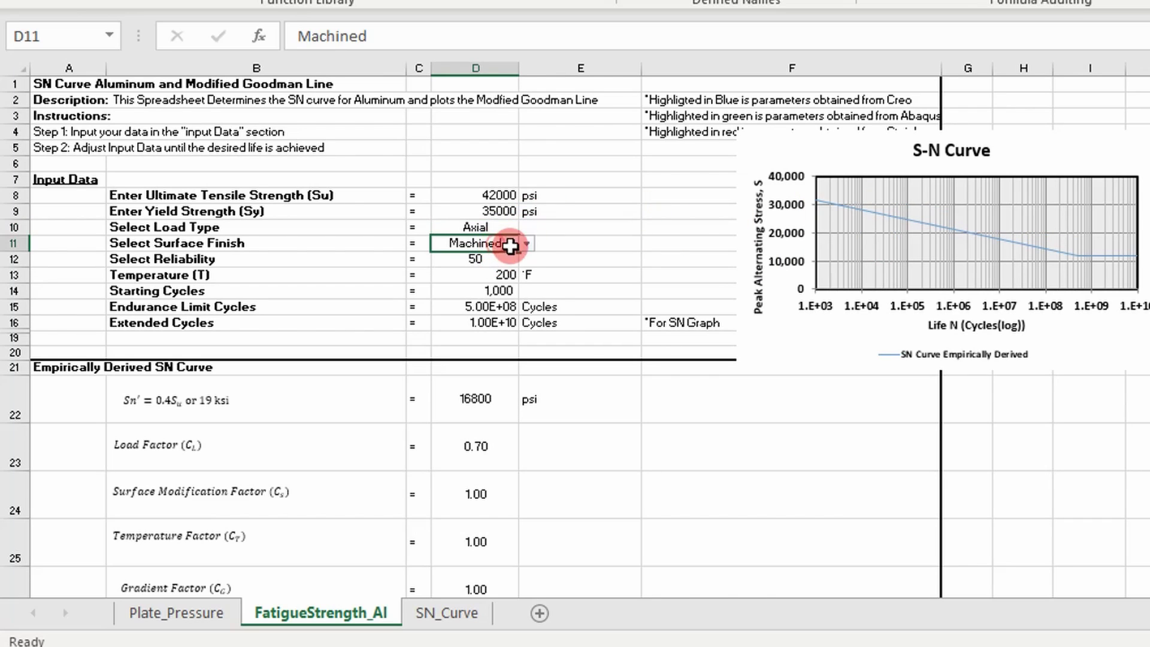
pyautogui.click(526, 242)
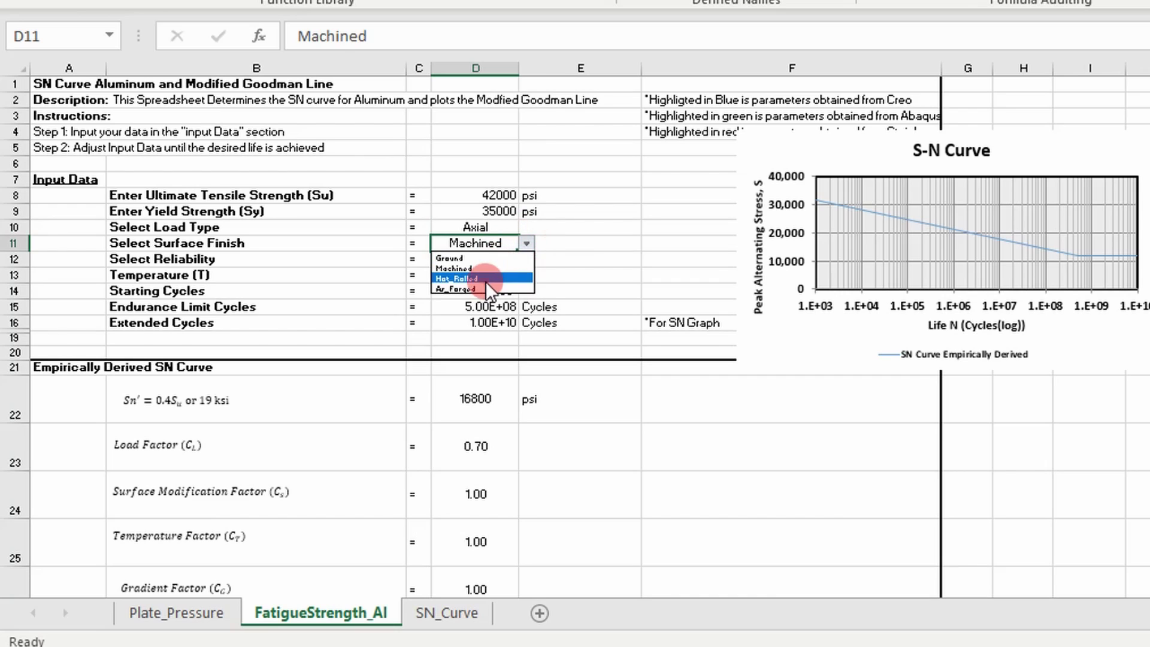
pyautogui.click(485, 280)
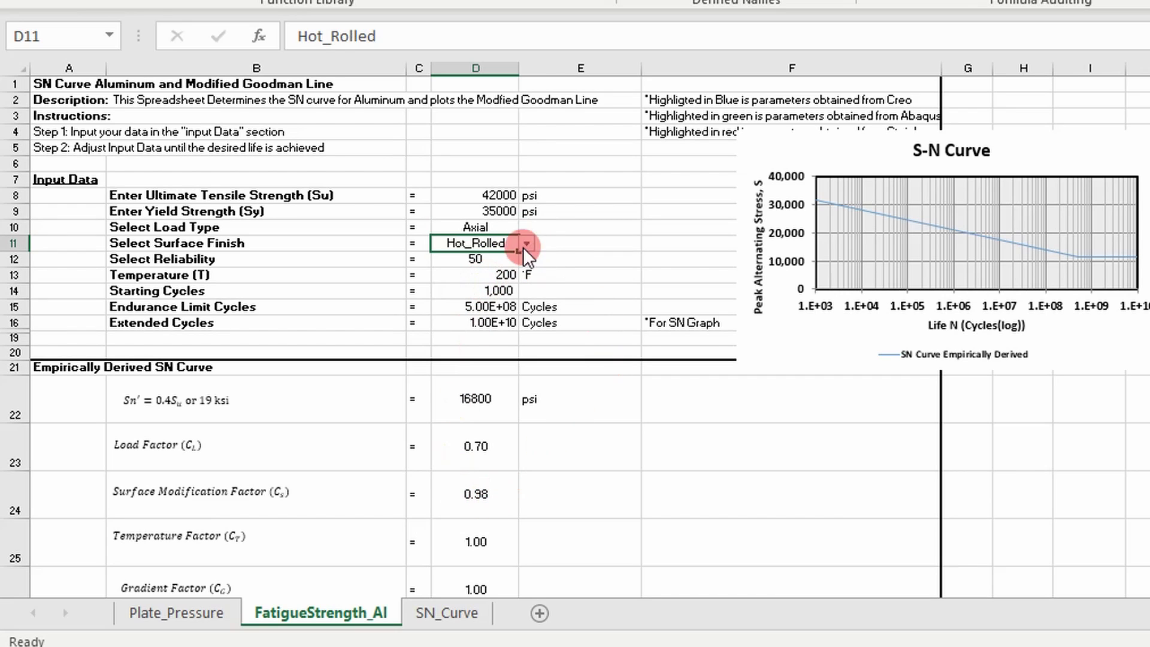
pyautogui.click(464, 494)
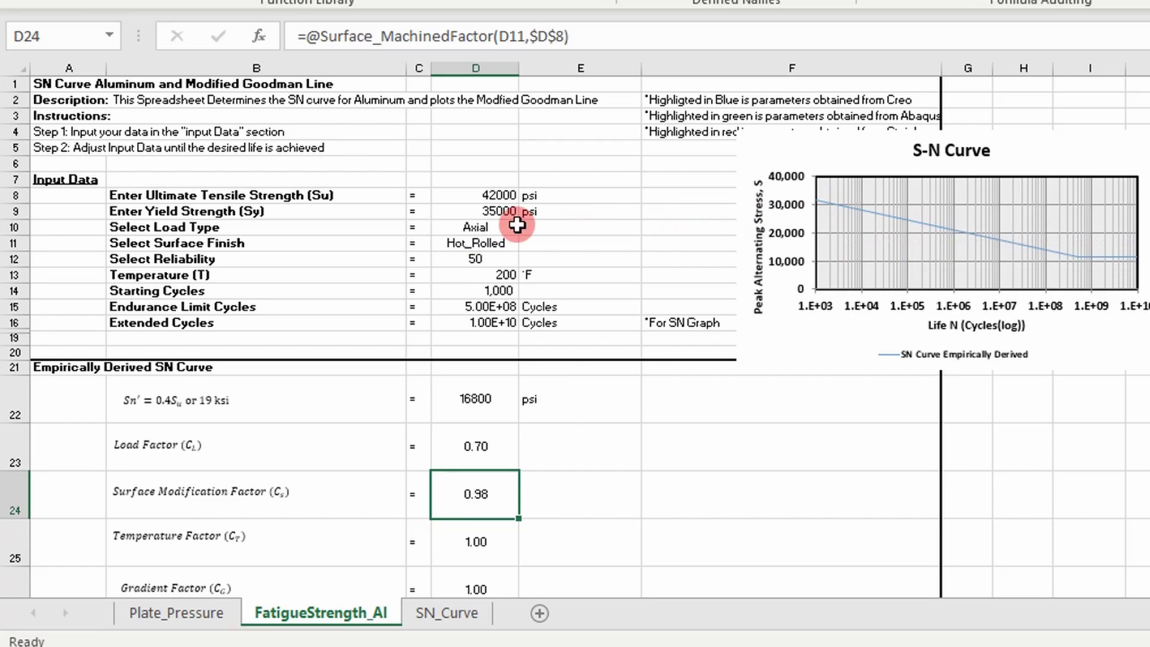
# Step: Change the surface finish to As_Forged and the reliability to 99.9999
pyautogui.click(487, 226)
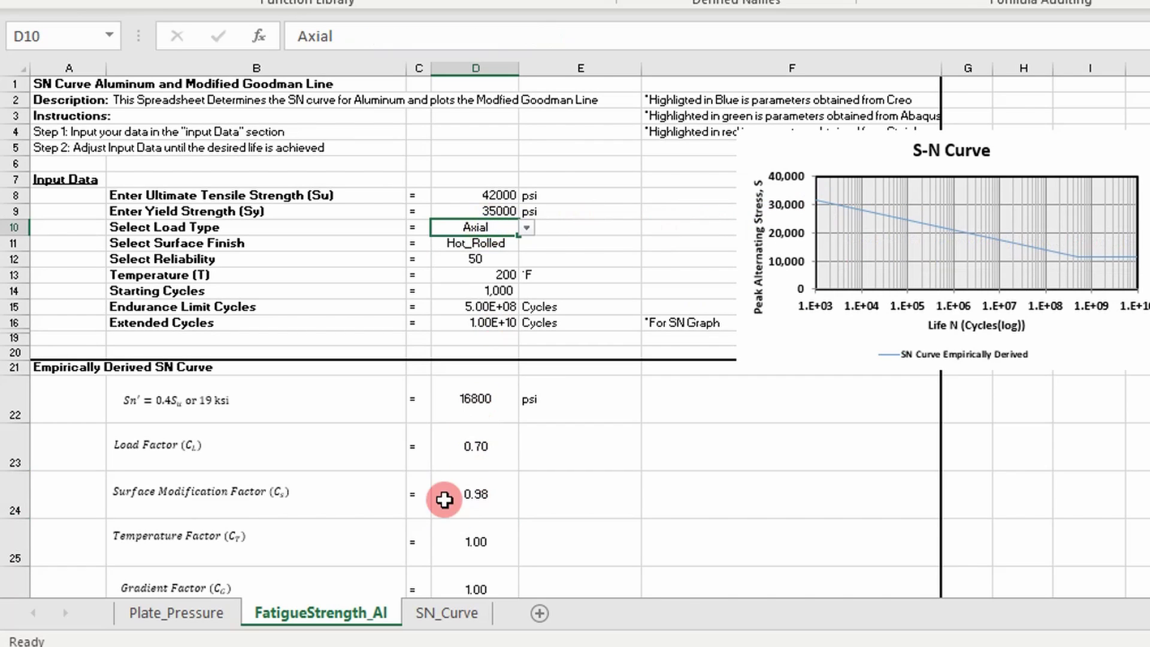
pyautogui.click(501, 247)
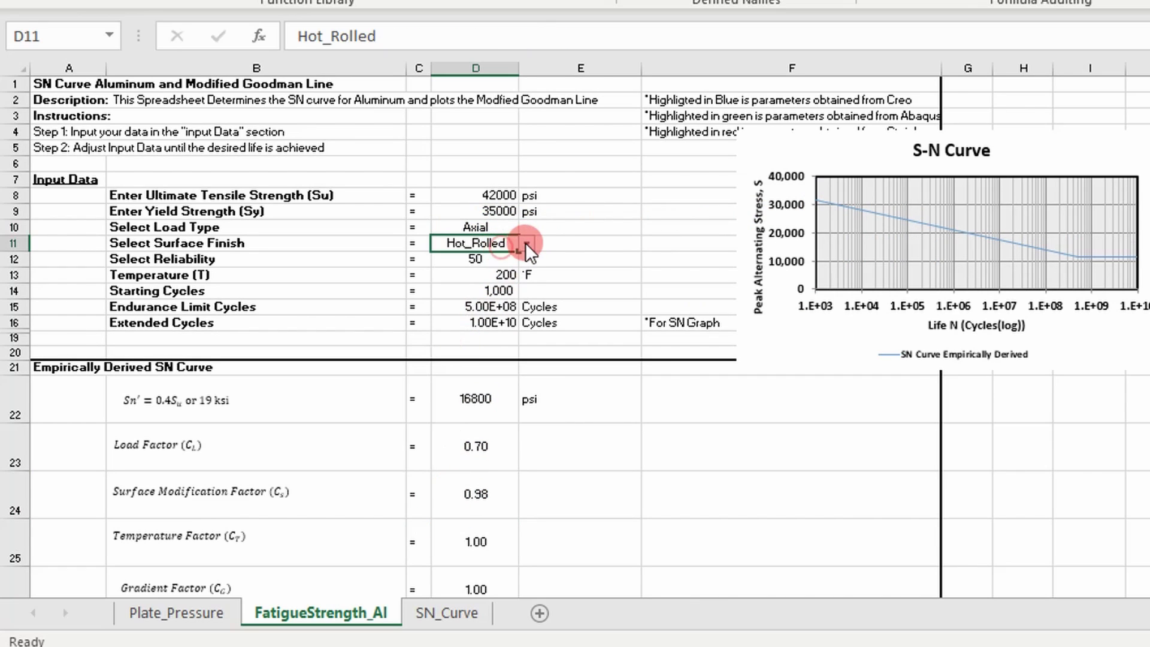
pyautogui.click(526, 243)
pyautogui.click(477, 289)
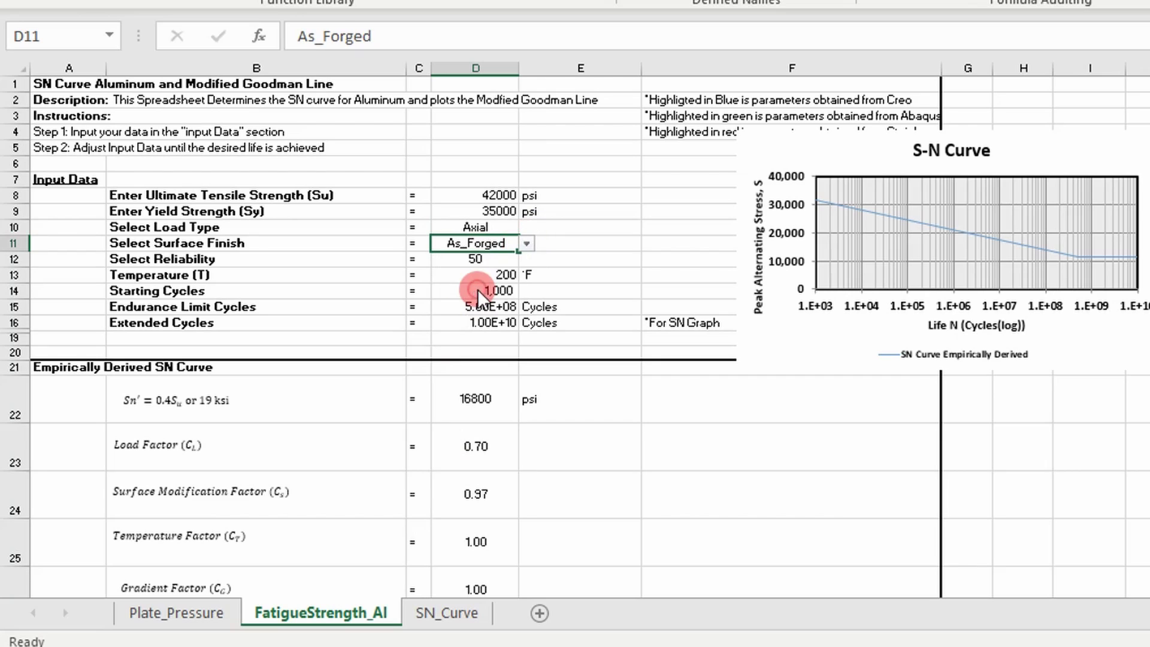
pyautogui.click(471, 258)
pyautogui.click(525, 258)
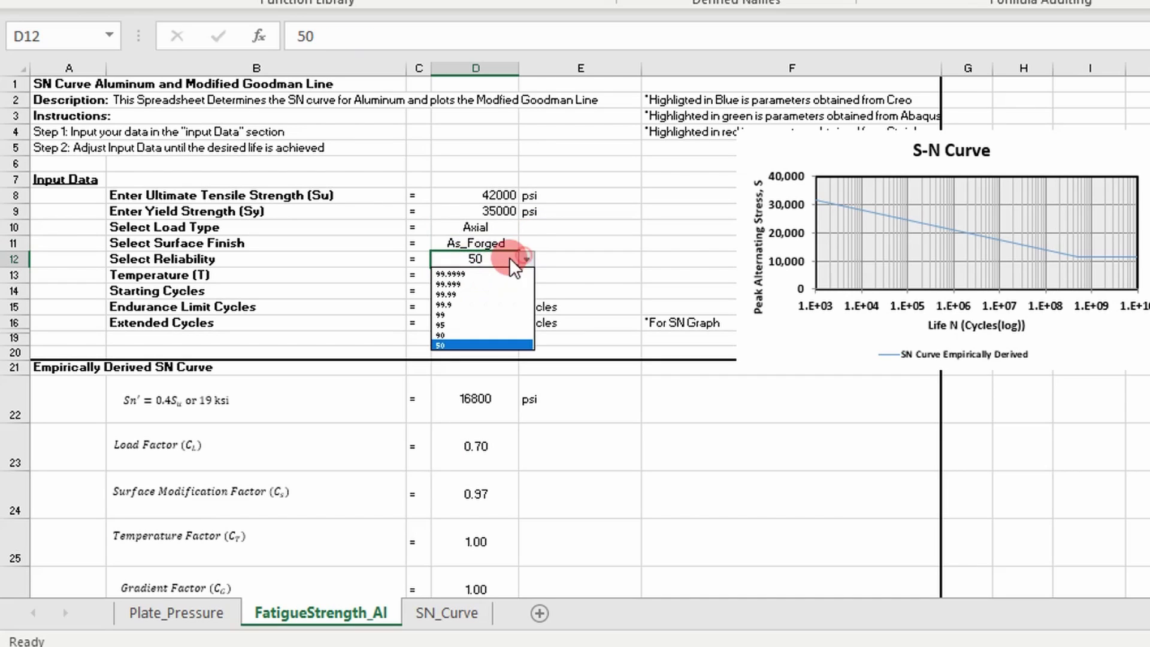
pyautogui.click(483, 274)
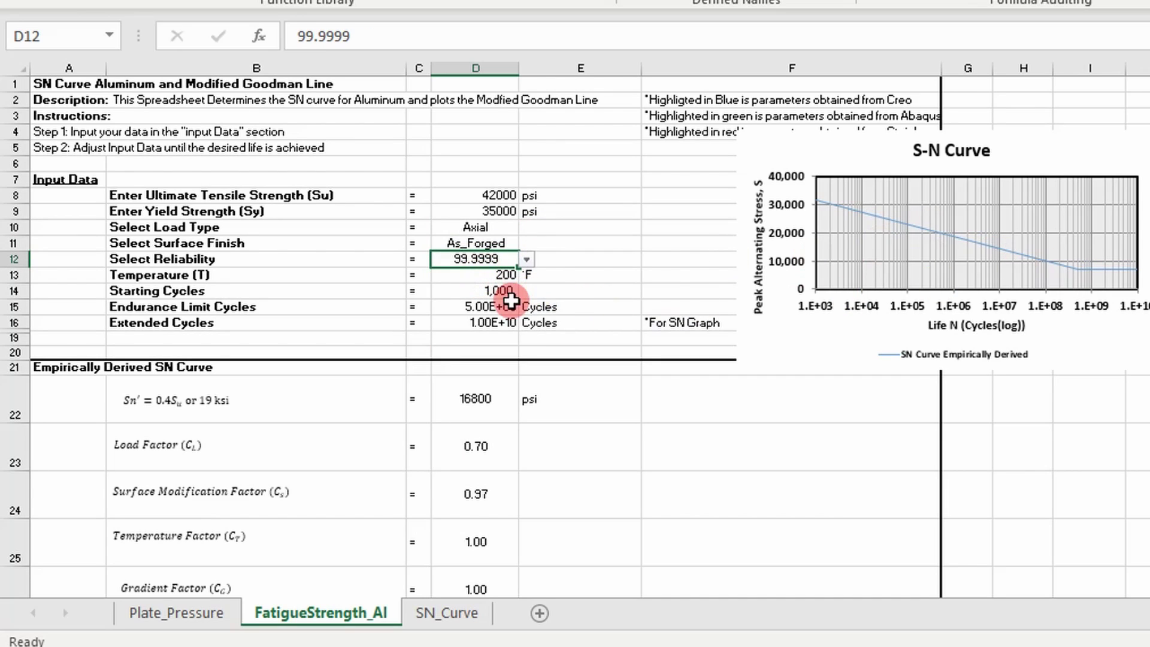